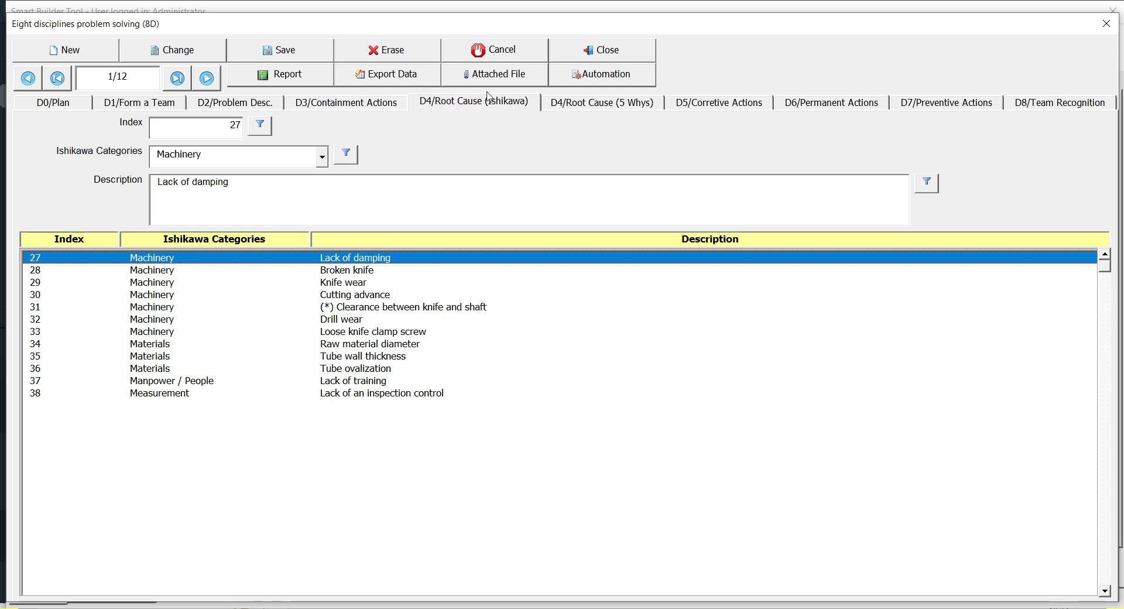
Page through the 5 Whys, D5 corrective, D6 permanent, D7 preventive and D8 Team Recognition pages
{"action": "left_click", "coordinate": [575, 106]}
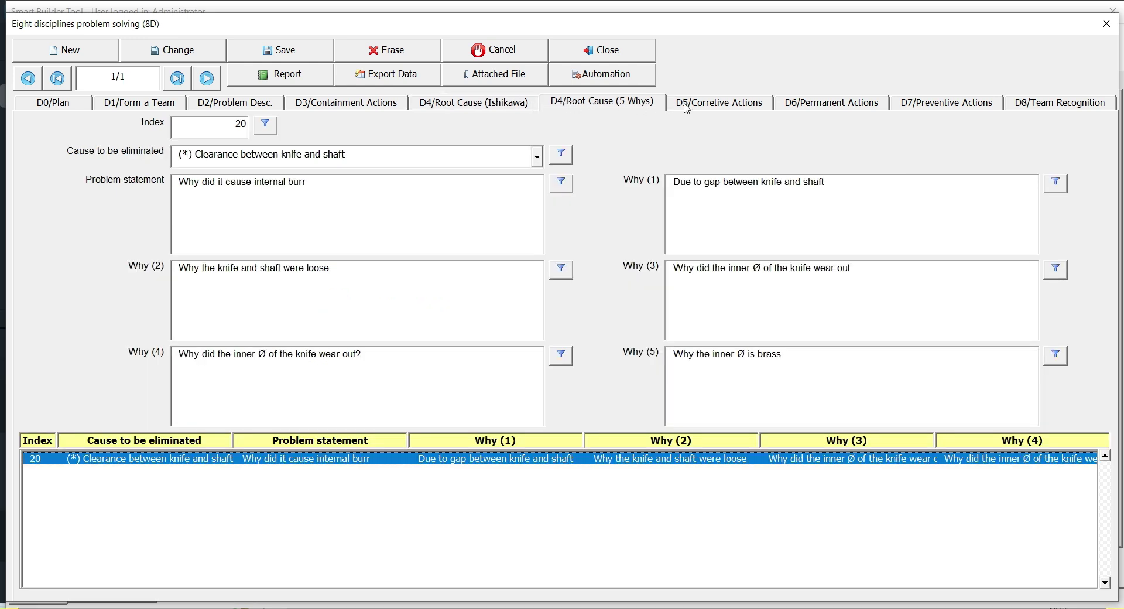
{"action": "left_click", "coordinate": [693, 106]}
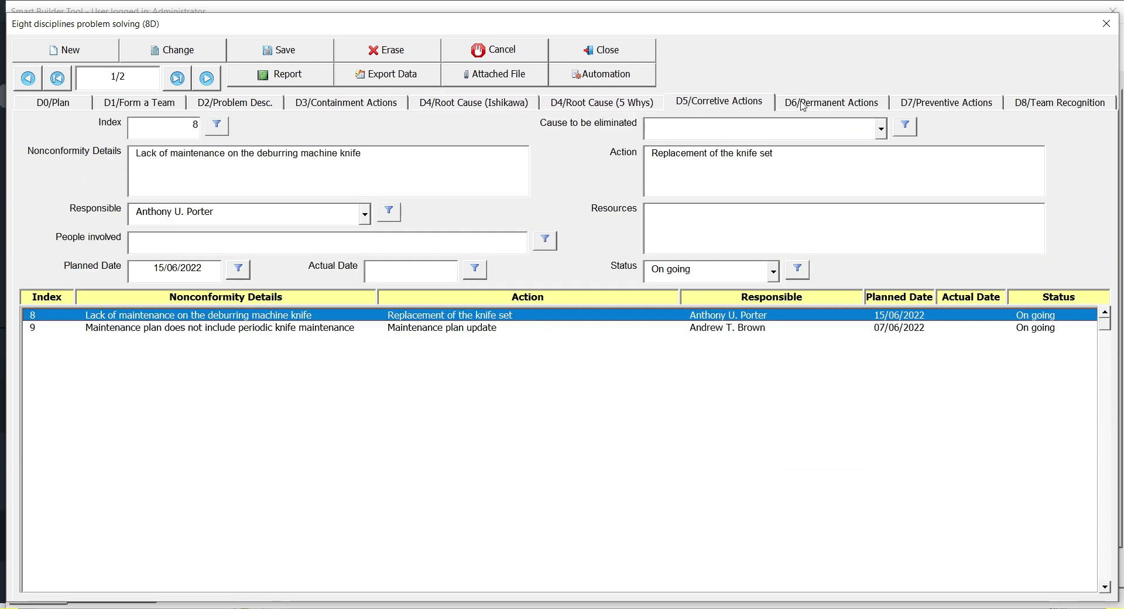
{"action": "left_click", "coordinate": [804, 105]}
{"action": "left_click", "coordinate": [913, 108]}
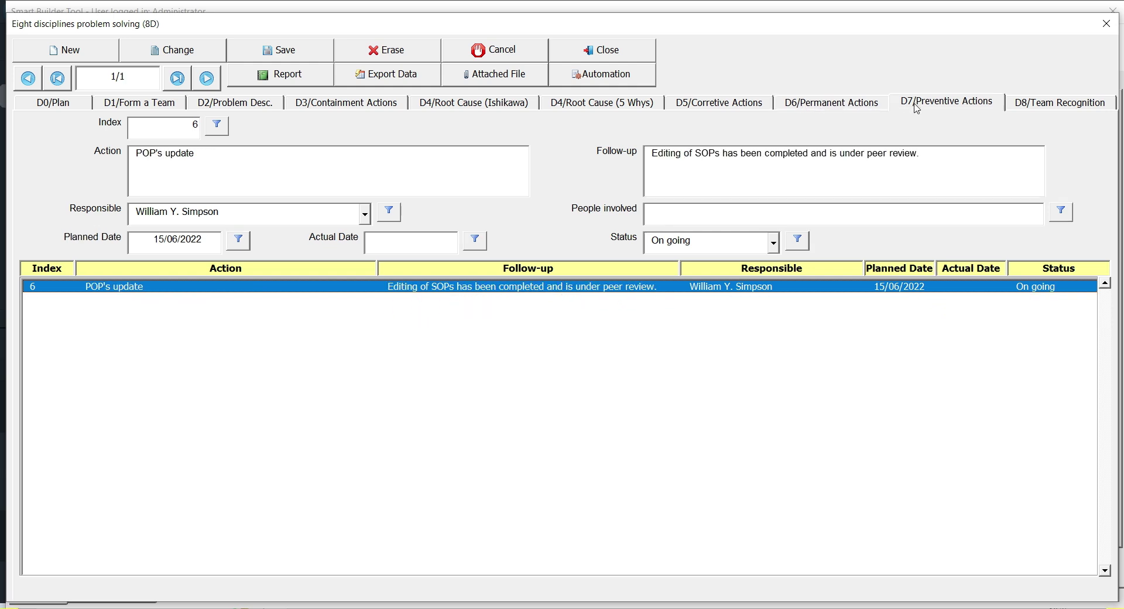
{"action": "left_click", "coordinate": [1029, 109]}
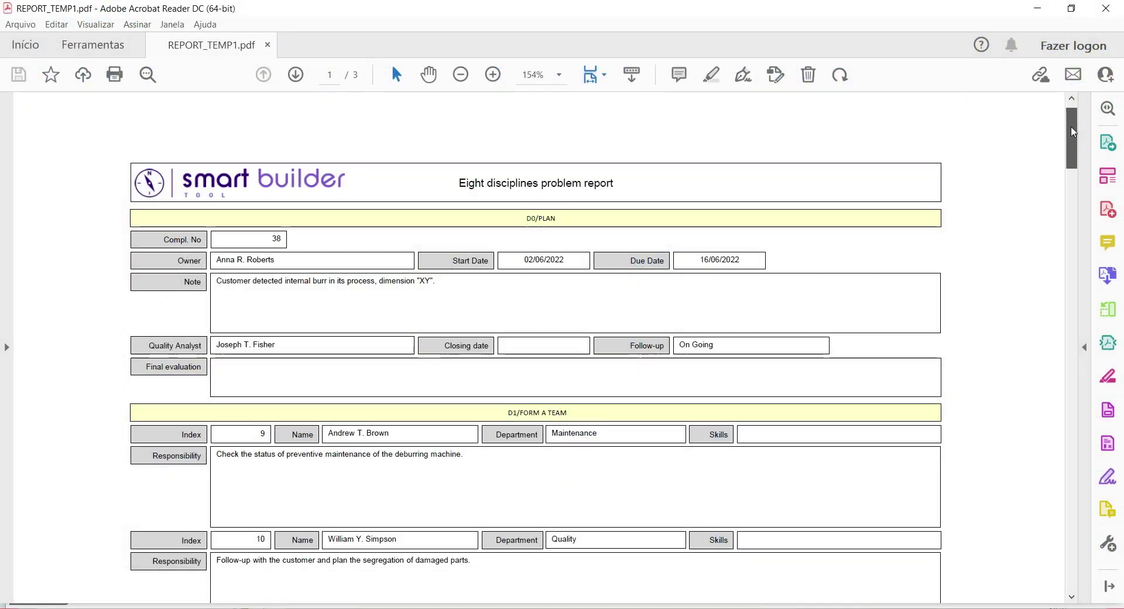
Scroll REPORT_TEMP1.pdf down to its D2/Problem Desc. and D3/Containment Actions sections
{"action": "left_click_drag", "start_coordinate": [1073, 131], "coordinate": [1085, 198]}
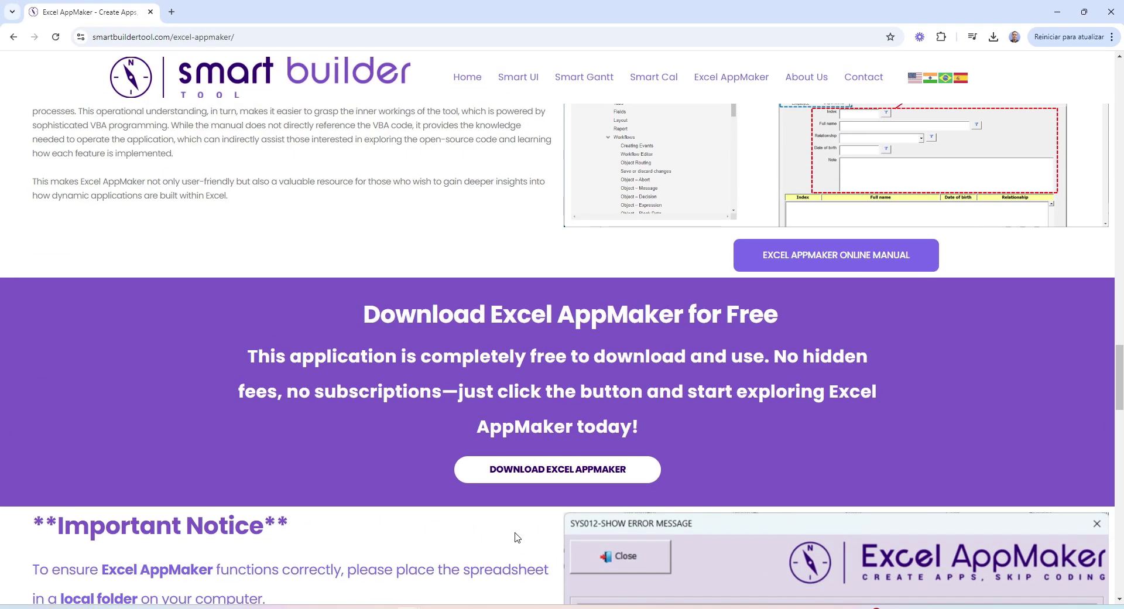
Download Excel AppMaker V6.zip through the subscribe form and open its download folder
{"action": "left_click", "coordinate": [529, 471]}
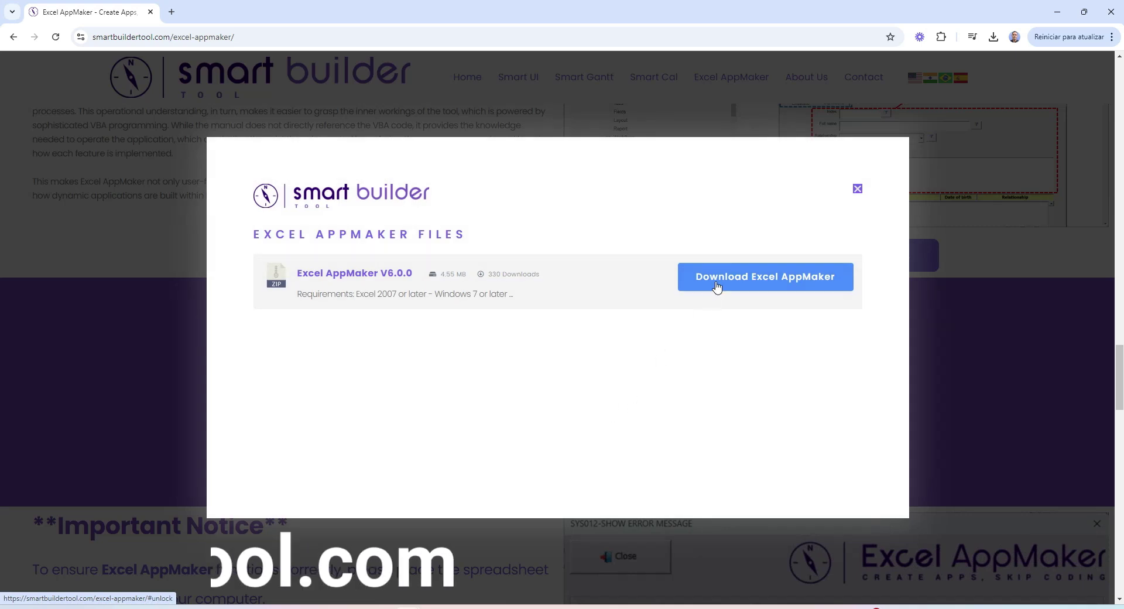
{"action": "left_click", "coordinate": [718, 286]}
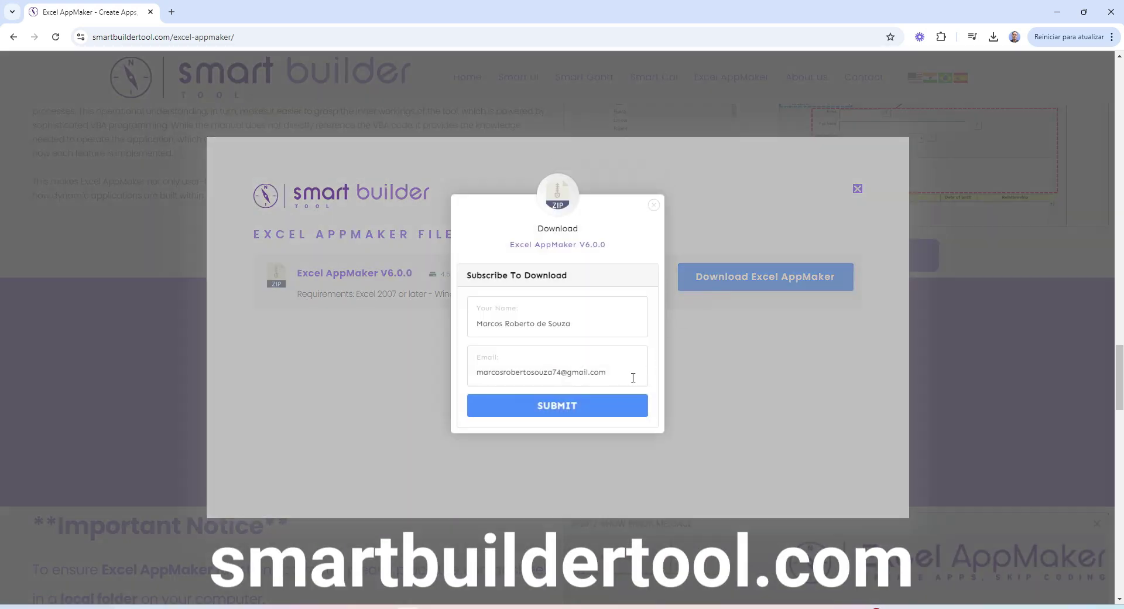
{"action": "left_click", "coordinate": [607, 404]}
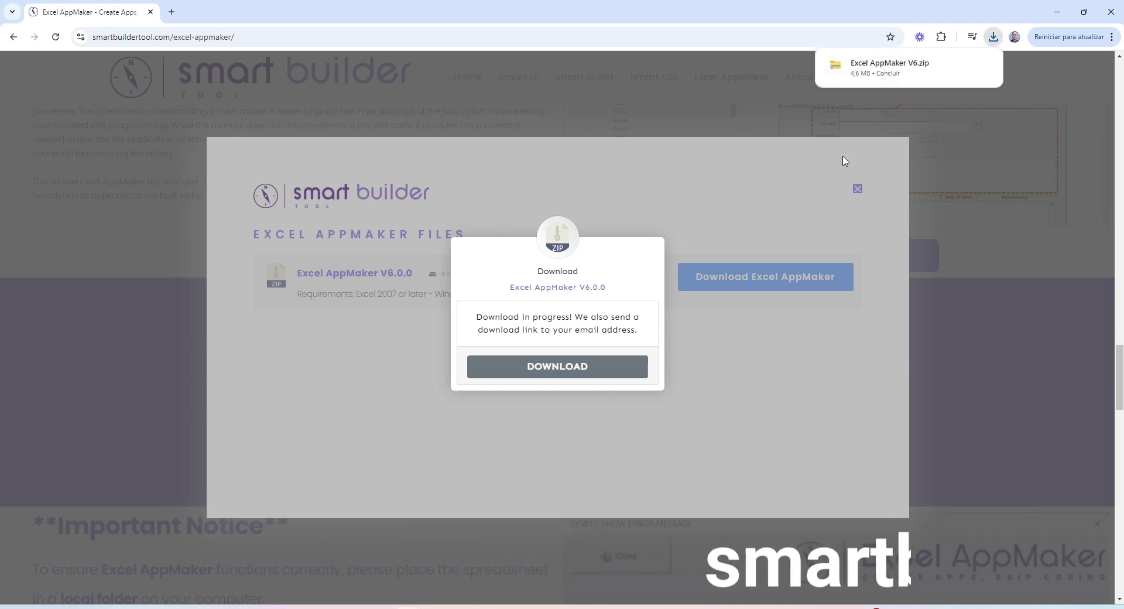
{"action": "left_click", "coordinate": [961, 63]}
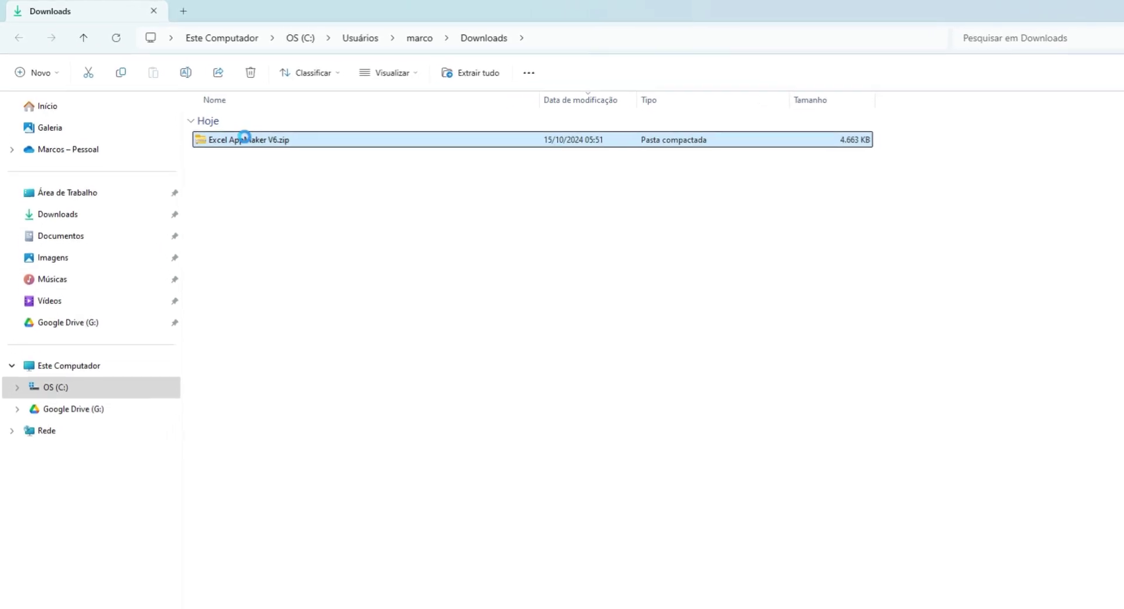
Extract the zip with WinRAR into an Excel AppMaker V6 folder and open Excel AppMaker.xlsm
{"action": "right_click", "coordinate": [245, 139]}
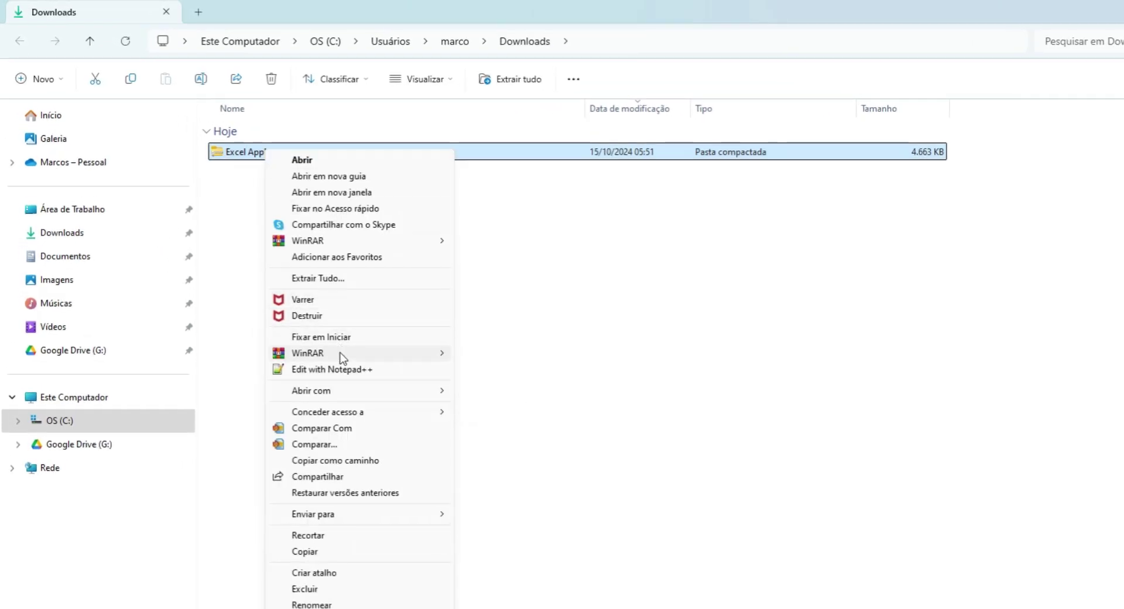
{"action": "mouse_move", "coordinate": [358, 354]}
{"action": "left_click", "coordinate": [521, 408]}
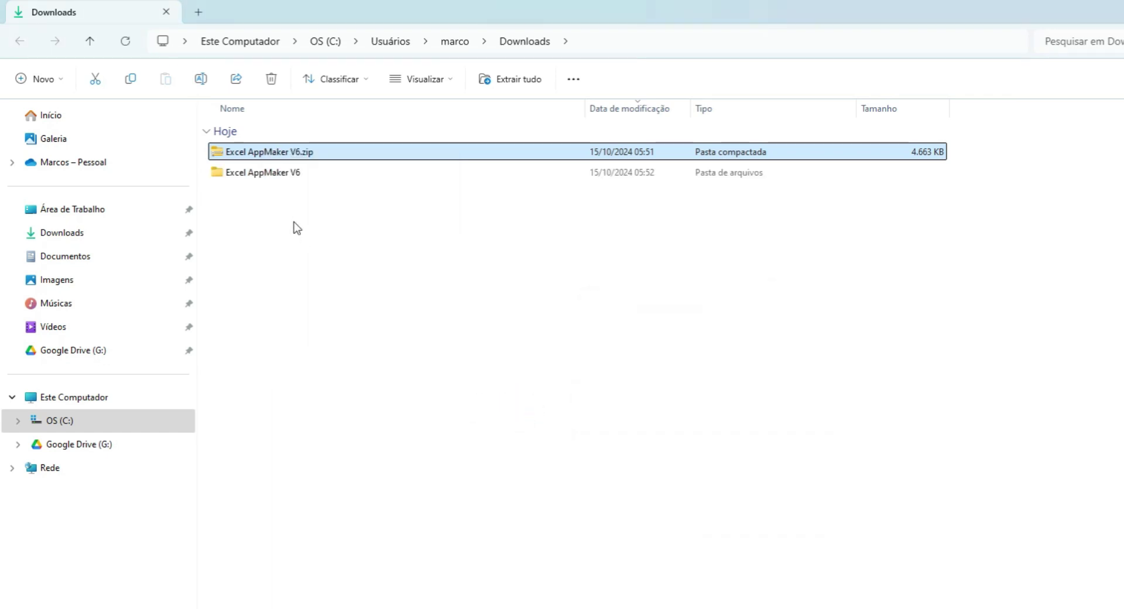
{"action": "left_click", "coordinate": [272, 175]}
{"action": "double_click", "coordinate": [271, 175]}
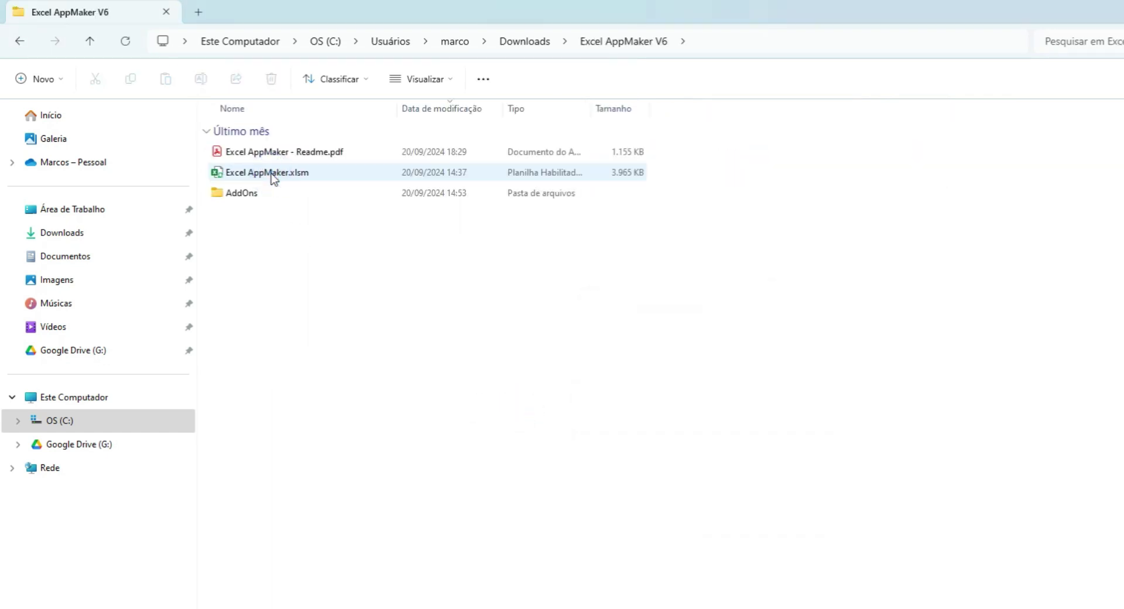
{"action": "double_click", "coordinate": [272, 175]}
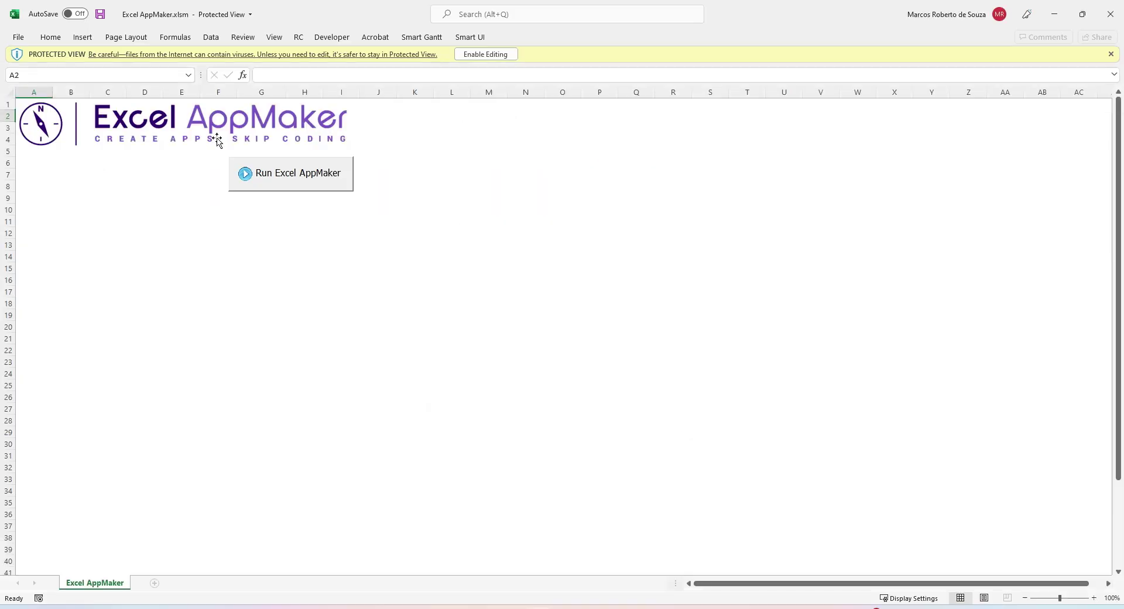
Enable editing and macros in the workbook, then log in to Excel AppMaker as Administrator
{"action": "left_click", "coordinate": [472, 54]}
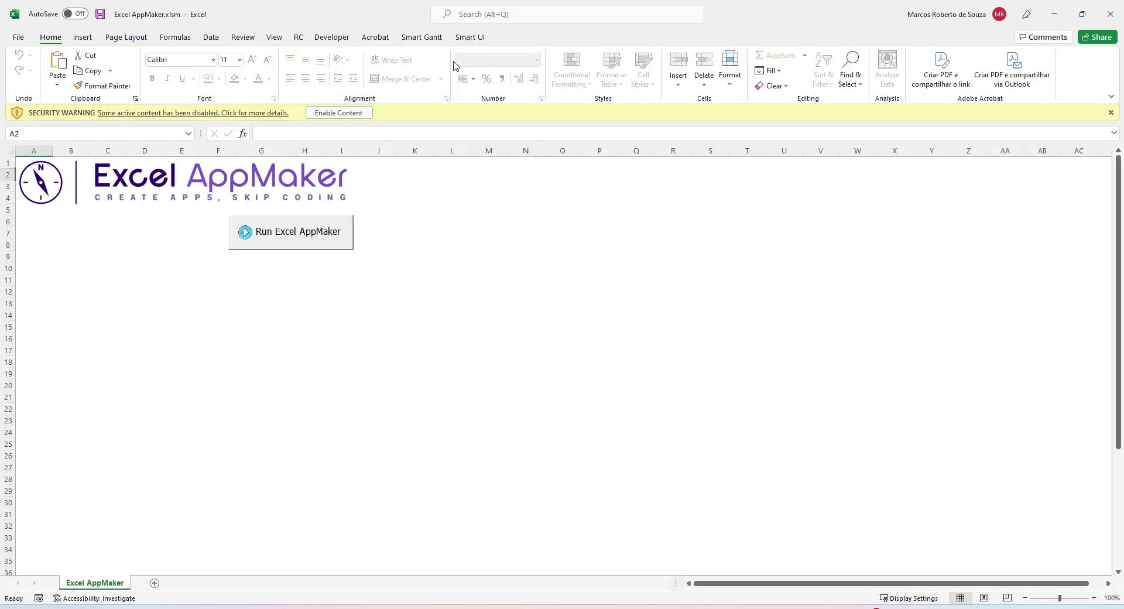
{"action": "left_click", "coordinate": [345, 112]}
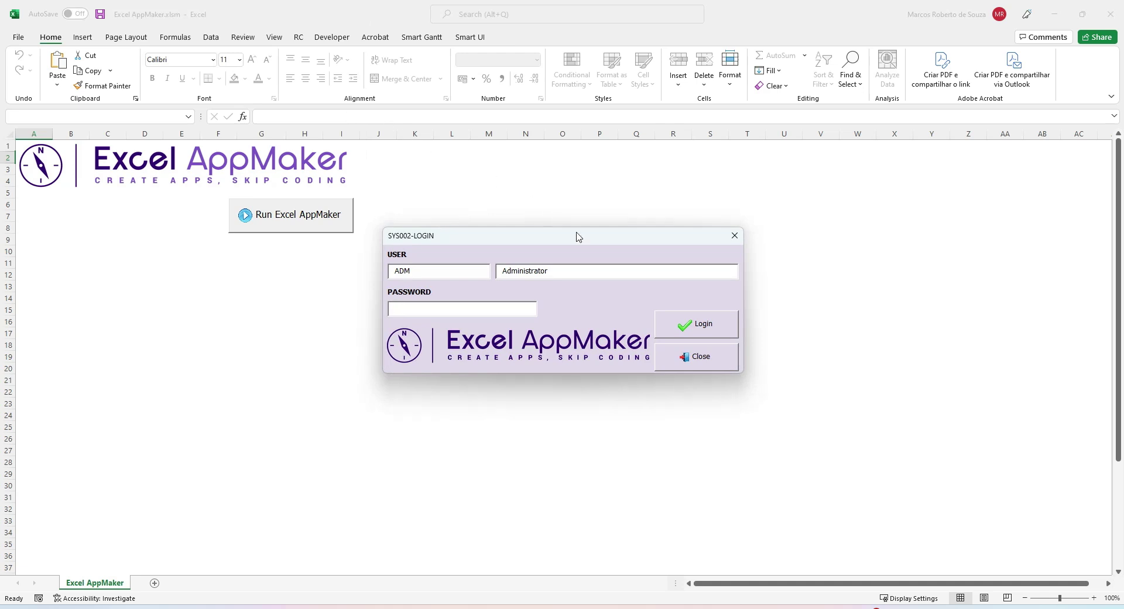
{"action": "left_click", "coordinate": [672, 334]}
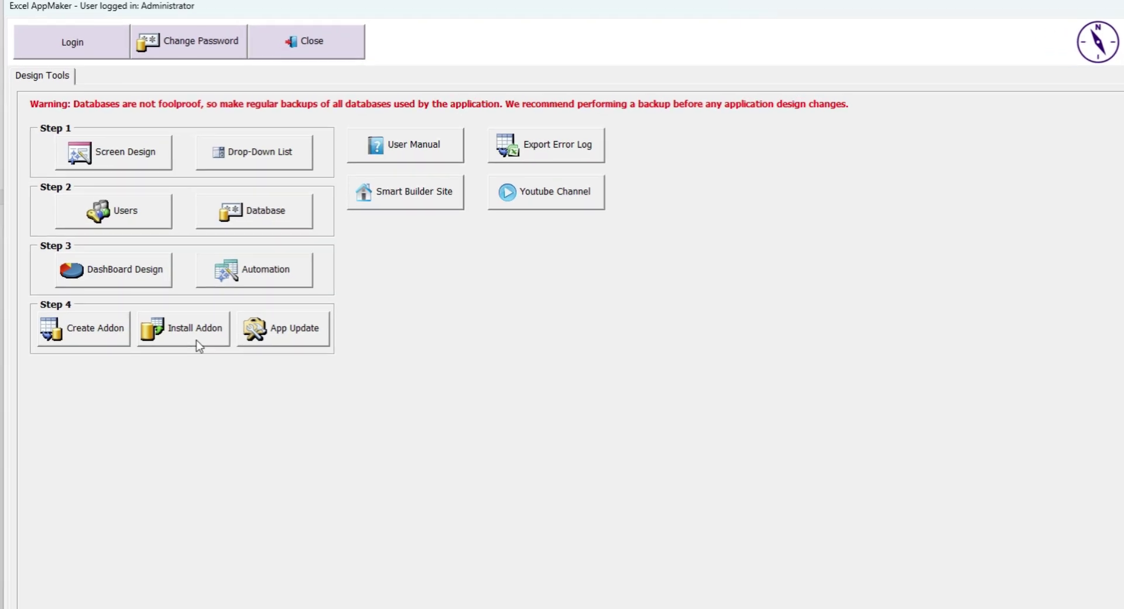
Choose Eight_disciplines_problem_solving_8D.mdb from Downloads > Excel AppMaker V6 > AddOns in the add-on installer
{"action": "left_click", "coordinate": [199, 345]}
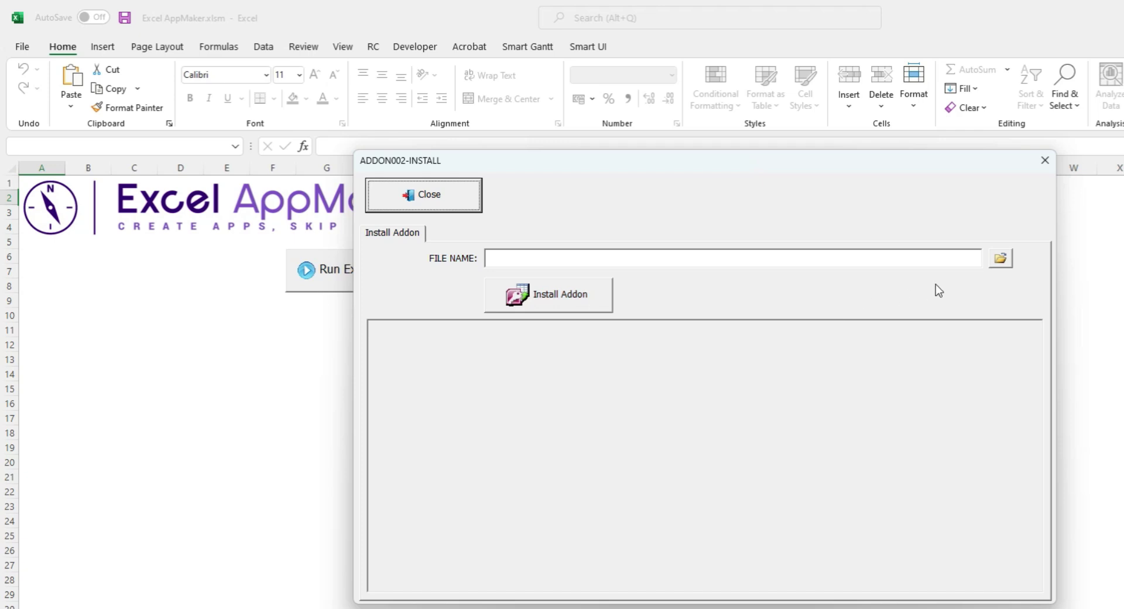
{"action": "left_click", "coordinate": [1002, 258]}
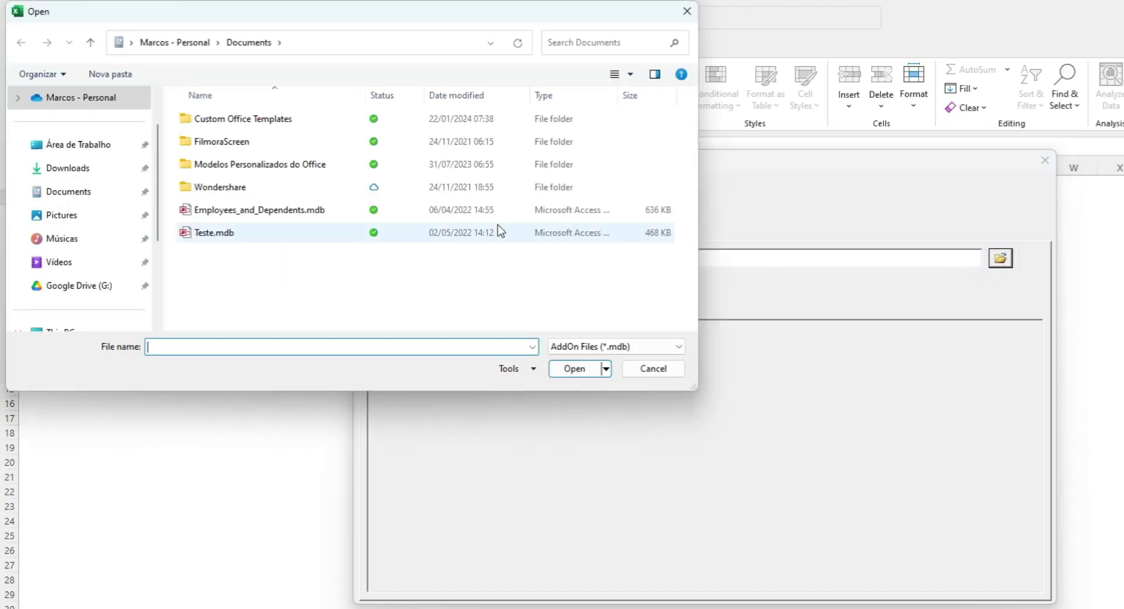
{"action": "left_click", "coordinate": [82, 171]}
{"action": "double_click", "coordinate": [246, 144]}
{"action": "double_click", "coordinate": [229, 221]}
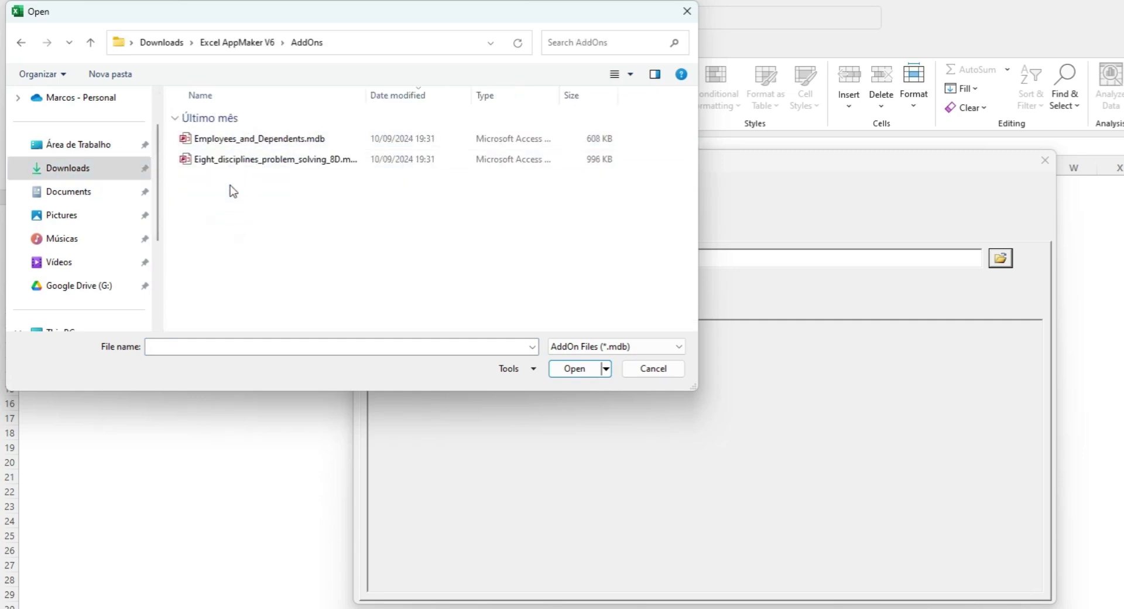
{"action": "left_click", "coordinate": [238, 161]}
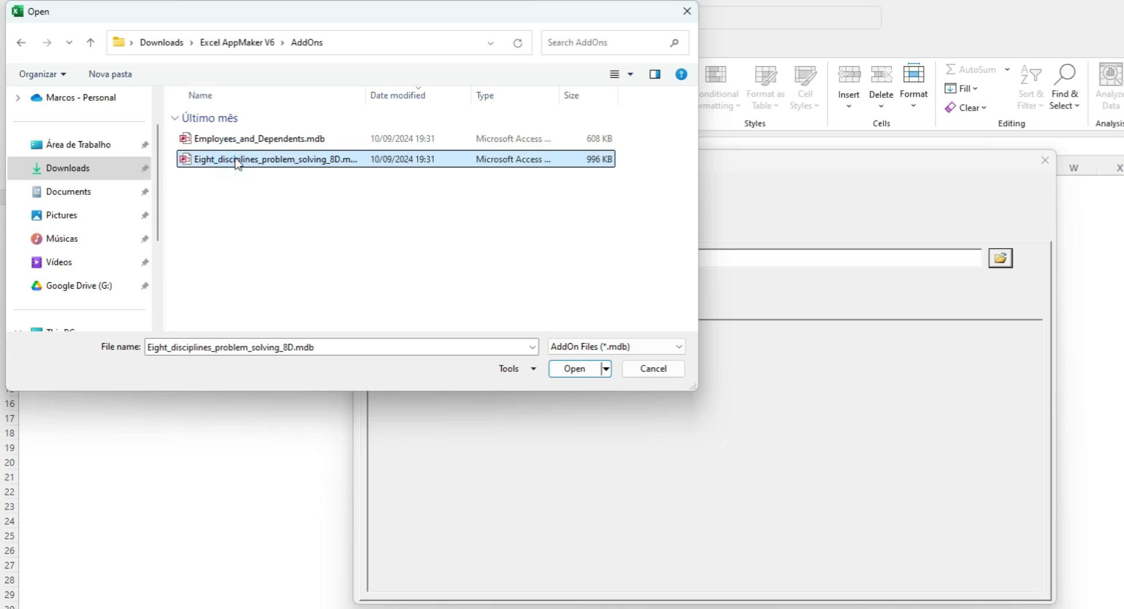
{"action": "left_click", "coordinate": [568, 370]}
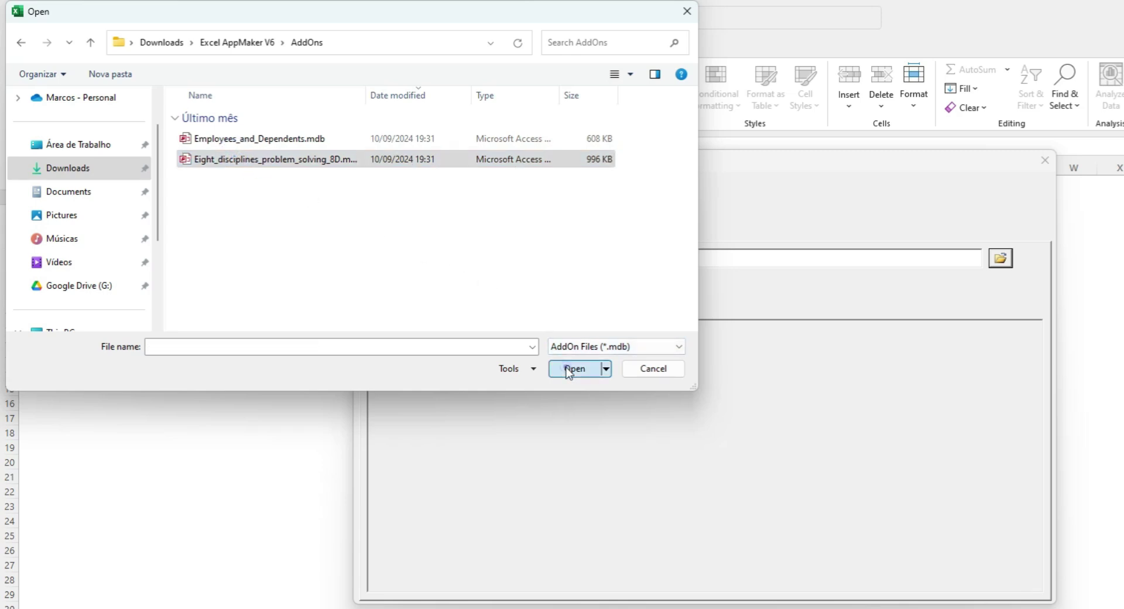
Install the 8D add-on, acknowledge the success message and close the installer
{"action": "left_click", "coordinate": [556, 298]}
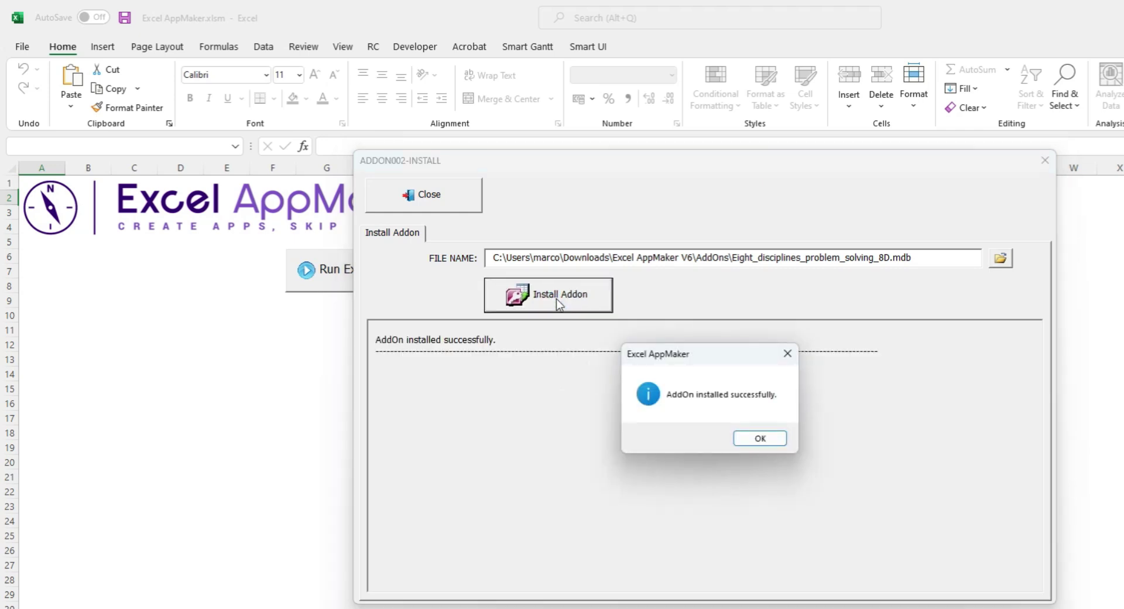
{"action": "key", "text": "Return"}
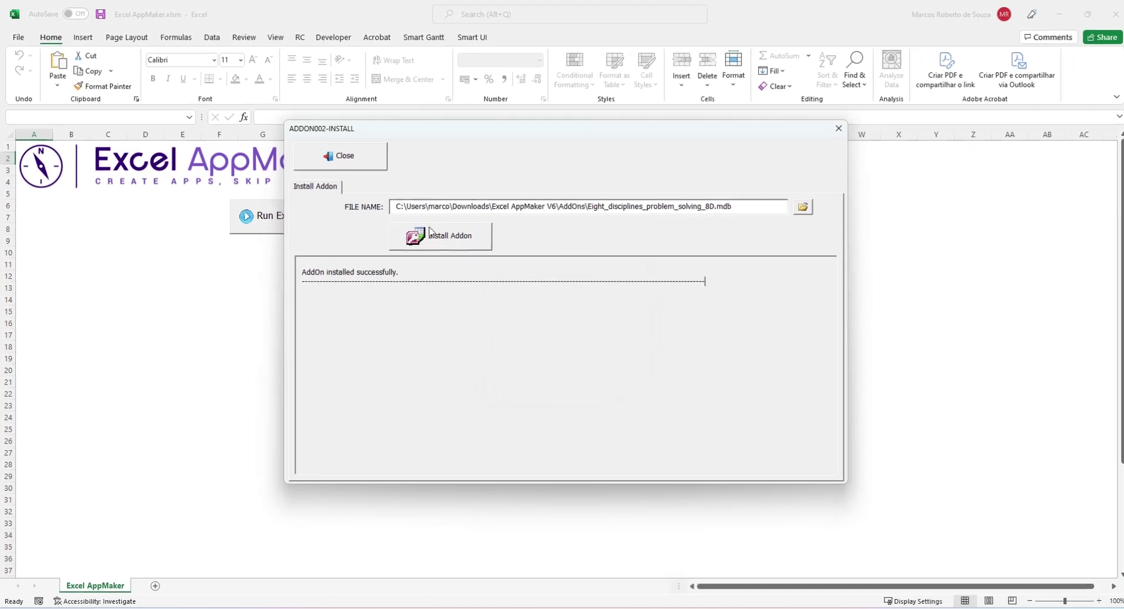
{"action": "left_click", "coordinate": [340, 155]}
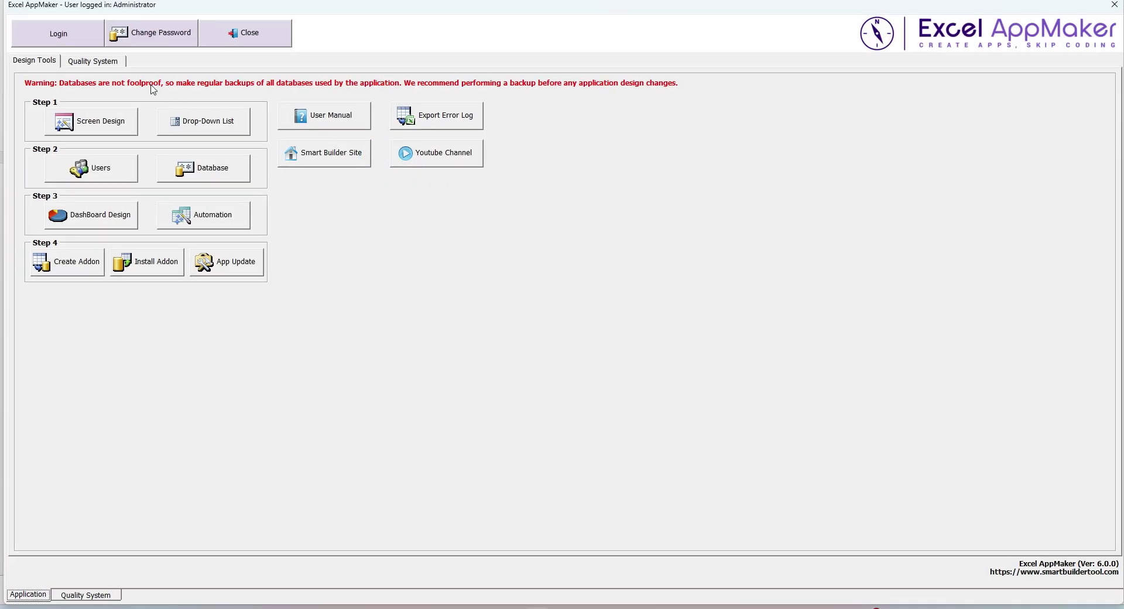
Open the 8D Approach application from the Quality System tab, showing the D0/Plan records
{"action": "left_click", "coordinate": [119, 63]}
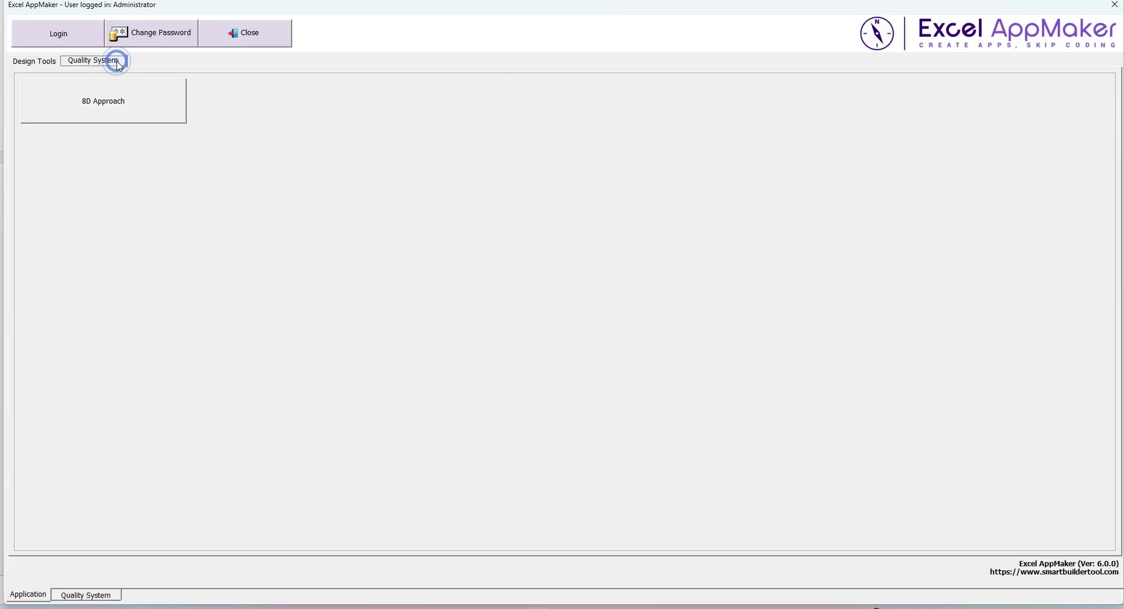
{"action": "left_click", "coordinate": [157, 117]}
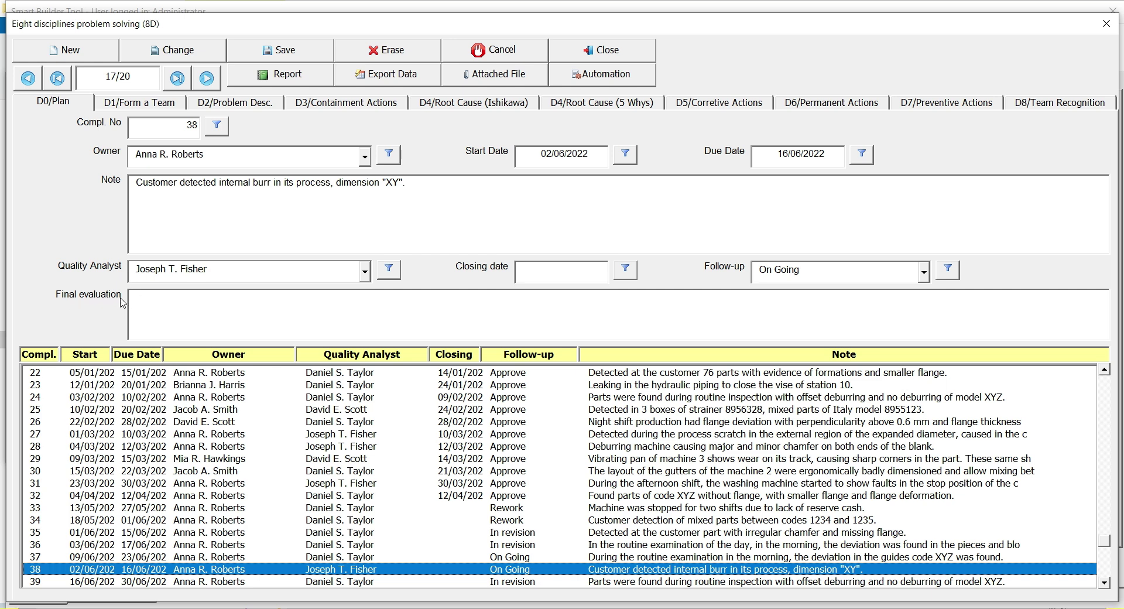
Browse the D1 team member records, then view the D2 customer-detected internal burr description
{"action": "left_click", "coordinate": [181, 109]}
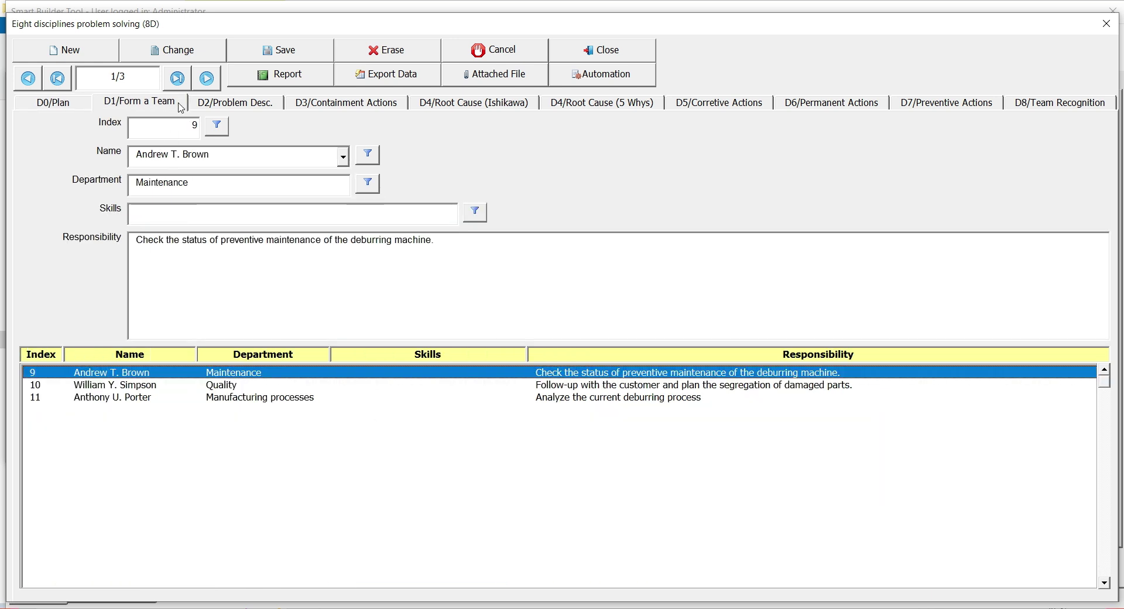
{"action": "key", "text": "Down"}
{"action": "key", "text": "Down"}
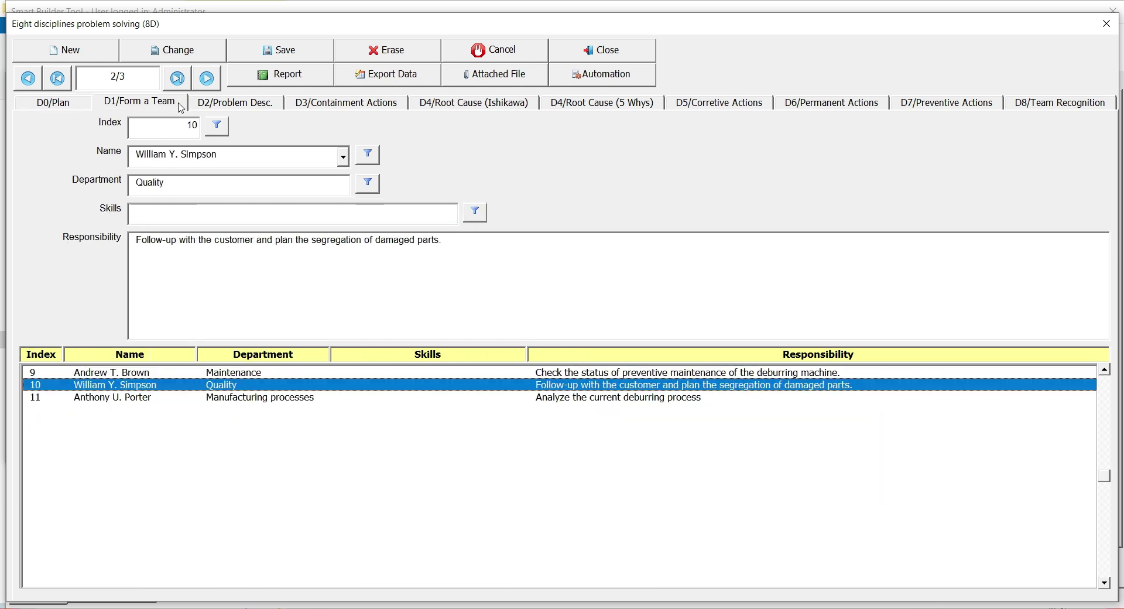
{"action": "key", "text": "Up"}
{"action": "key", "text": "Up"}
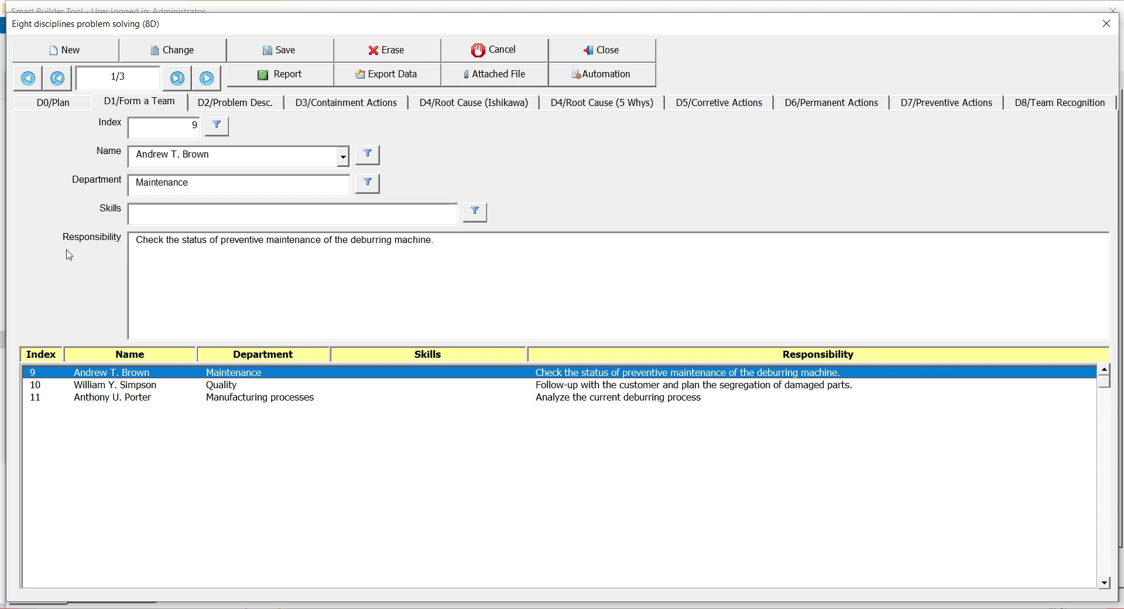
{"action": "left_click", "coordinate": [211, 104]}
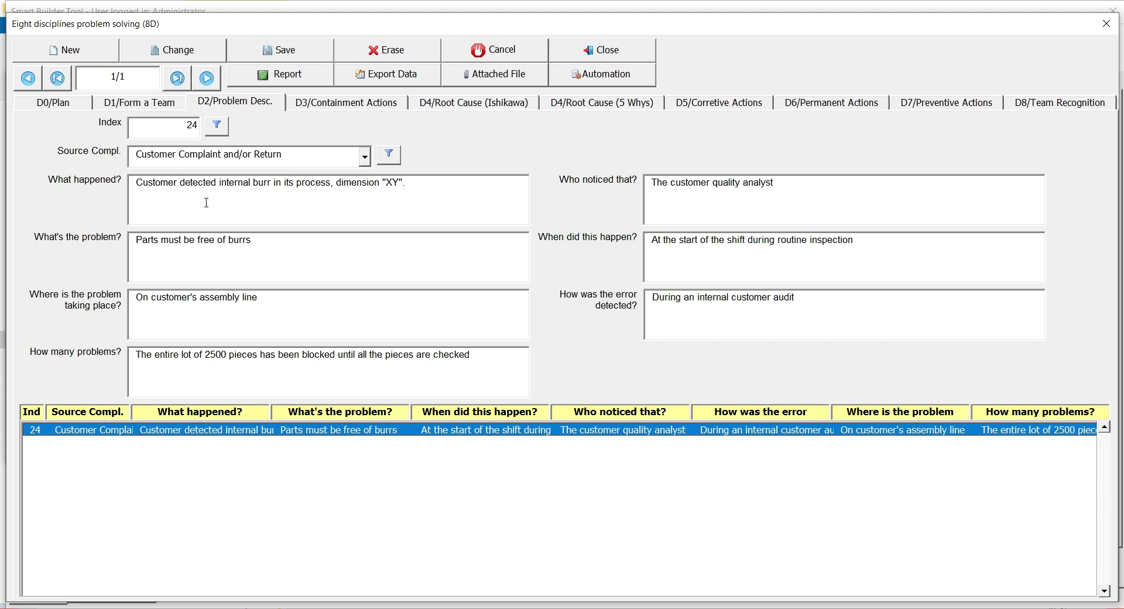
Edit the problem record and browse Source Compl. options, returning to Customer Complaint and/or Return
{"action": "left_click", "coordinate": [204, 57]}
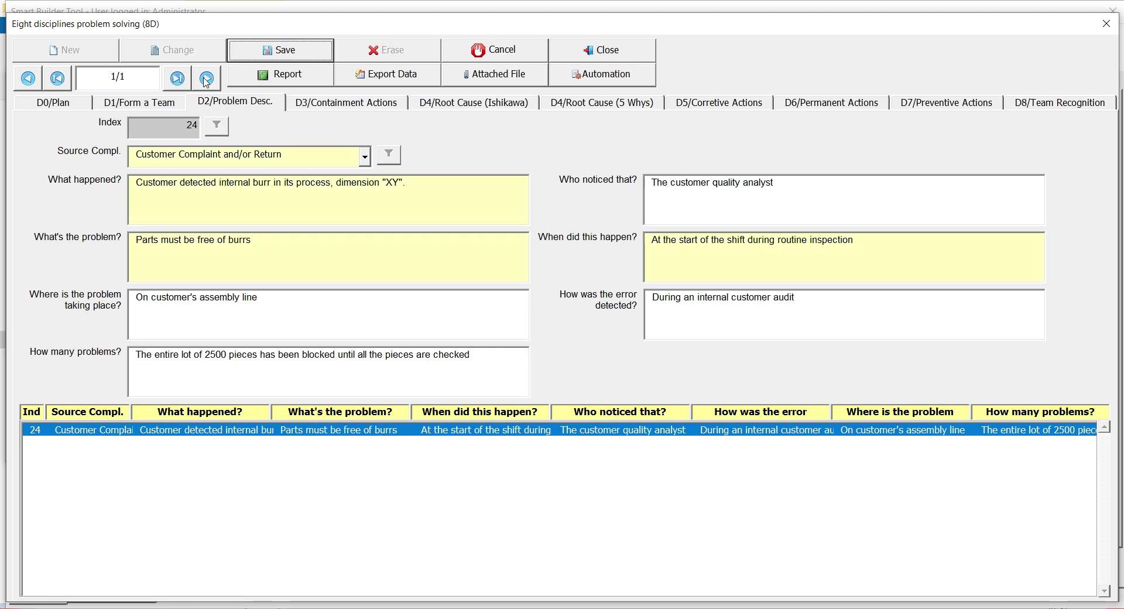
{"action": "left_click", "coordinate": [217, 161]}
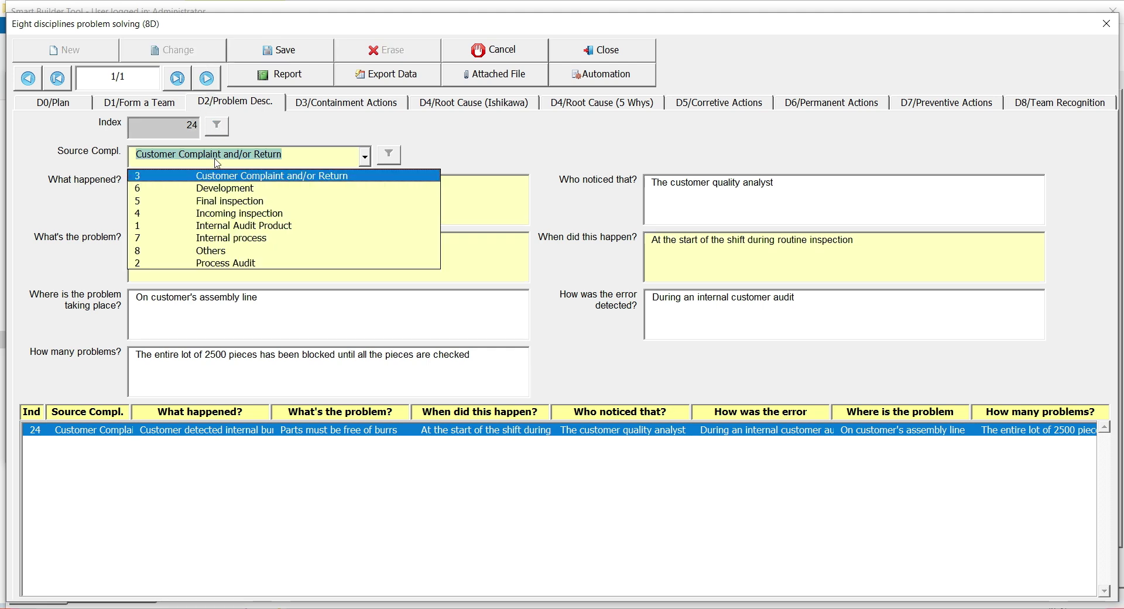
{"action": "key", "text": "Down"}
{"action": "key", "text": "Down"}
{"action": "key", "text": "Down"}
{"action": "key", "text": "Up"}
{"action": "key", "text": "Up"}
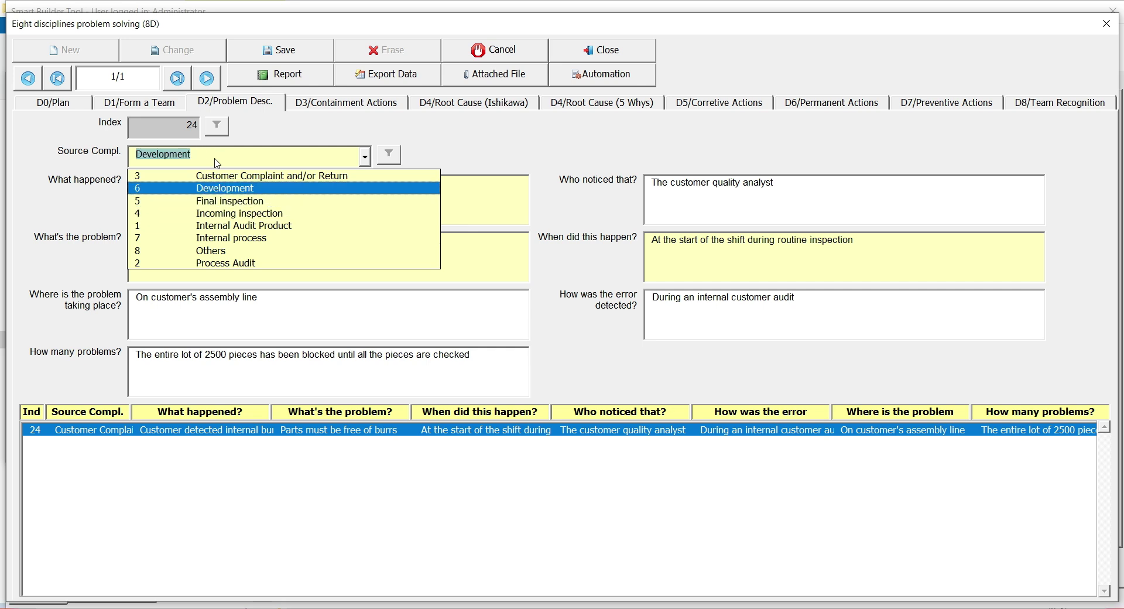
{"action": "key", "text": "Up"}
Discard the unsaved edits and show the three D3 containment actions
{"action": "left_click", "coordinate": [482, 57]}
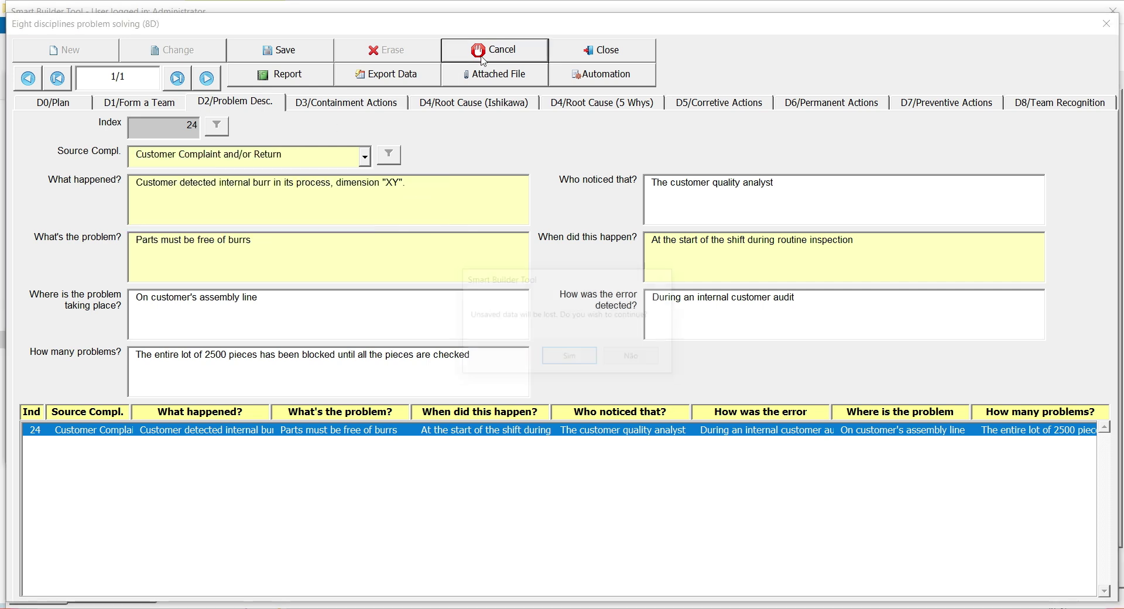
{"action": "key", "text": "Return"}
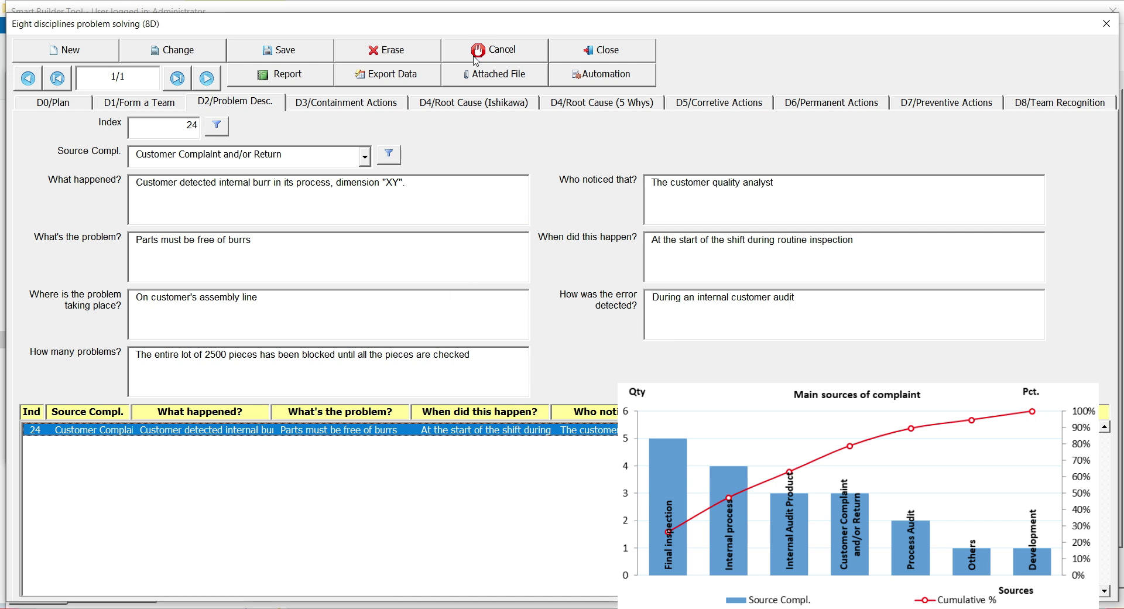
{"action": "left_click", "coordinate": [351, 103]}
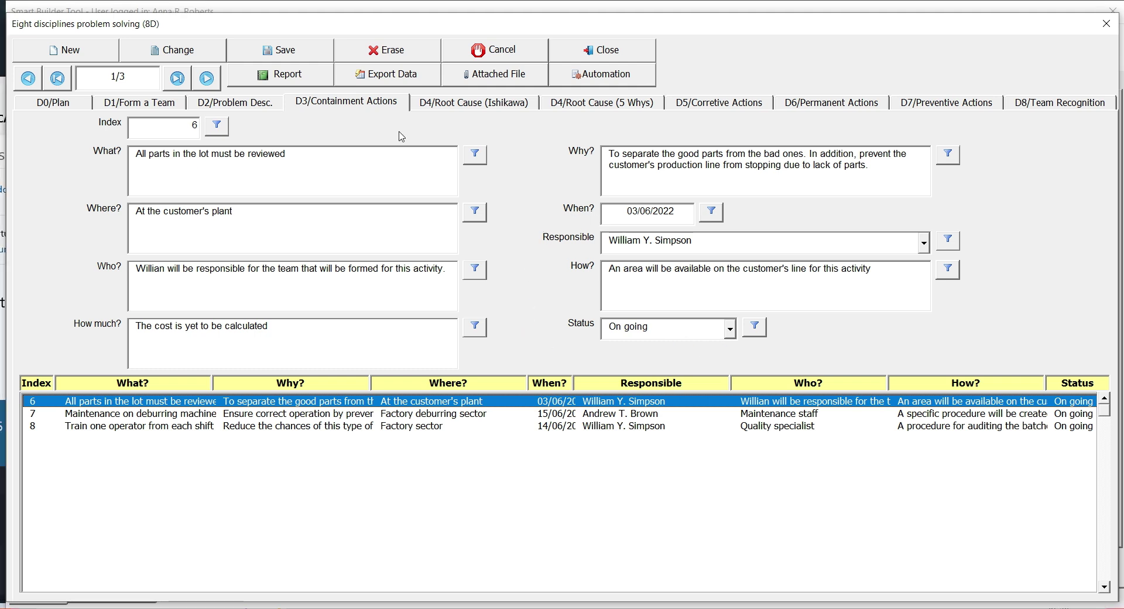
Step through Ishikawa root causes 30 to 33, then view the 5 Whys for knife-shaft clearance
{"action": "left_click", "coordinate": [433, 105]}
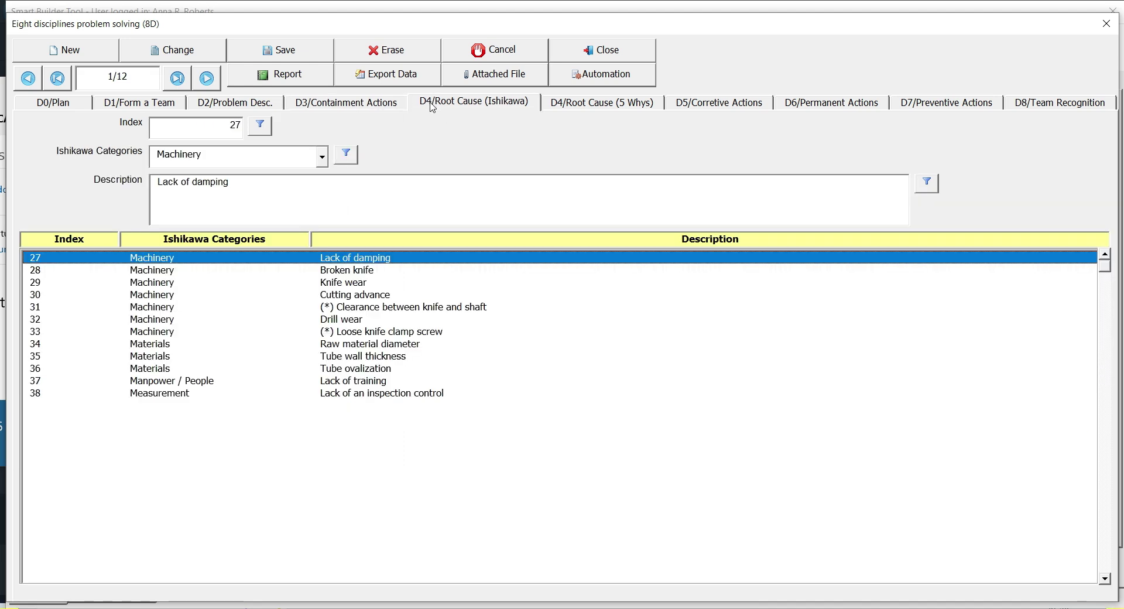
{"action": "key", "text": "Down"}
{"action": "key", "text": "Down"}
{"action": "key", "text": "Down"}
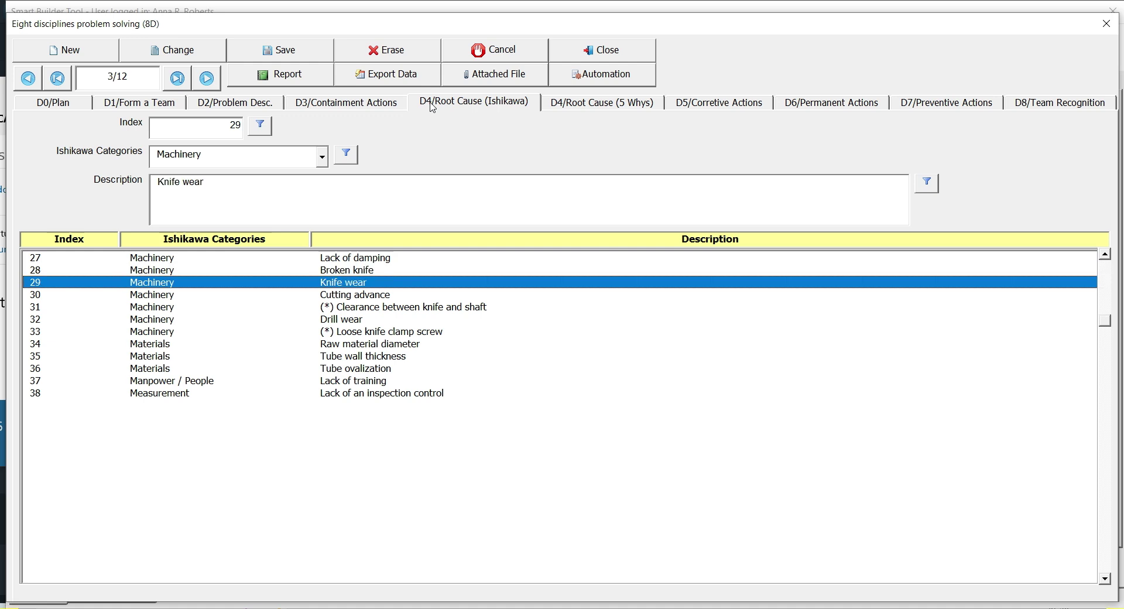
{"action": "key", "text": "Down"}
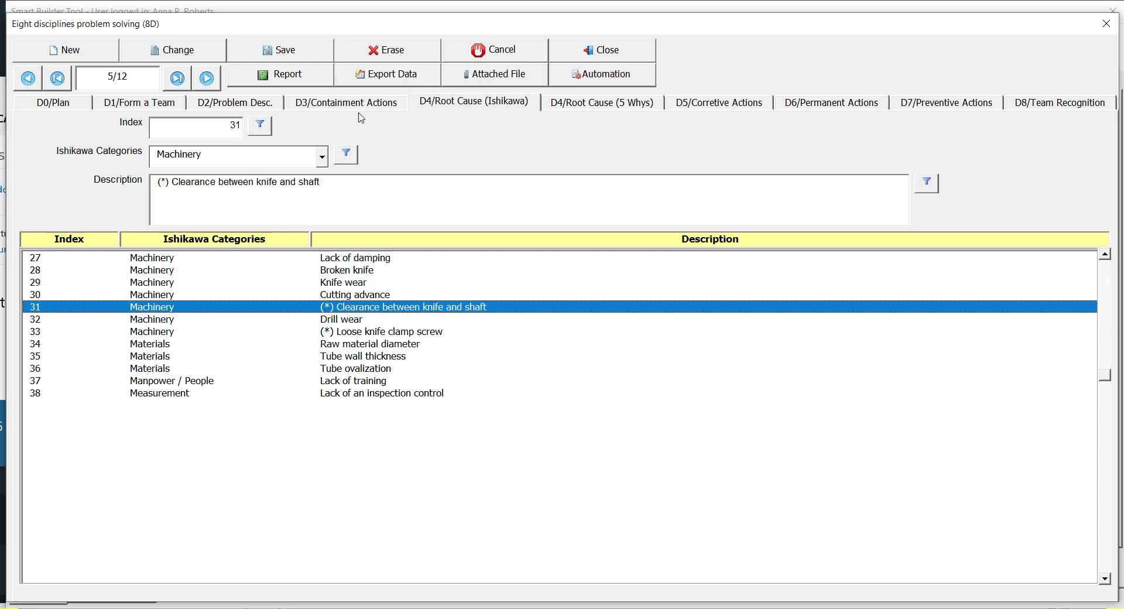
{"action": "mouse_move", "coordinate": [172, 190]}
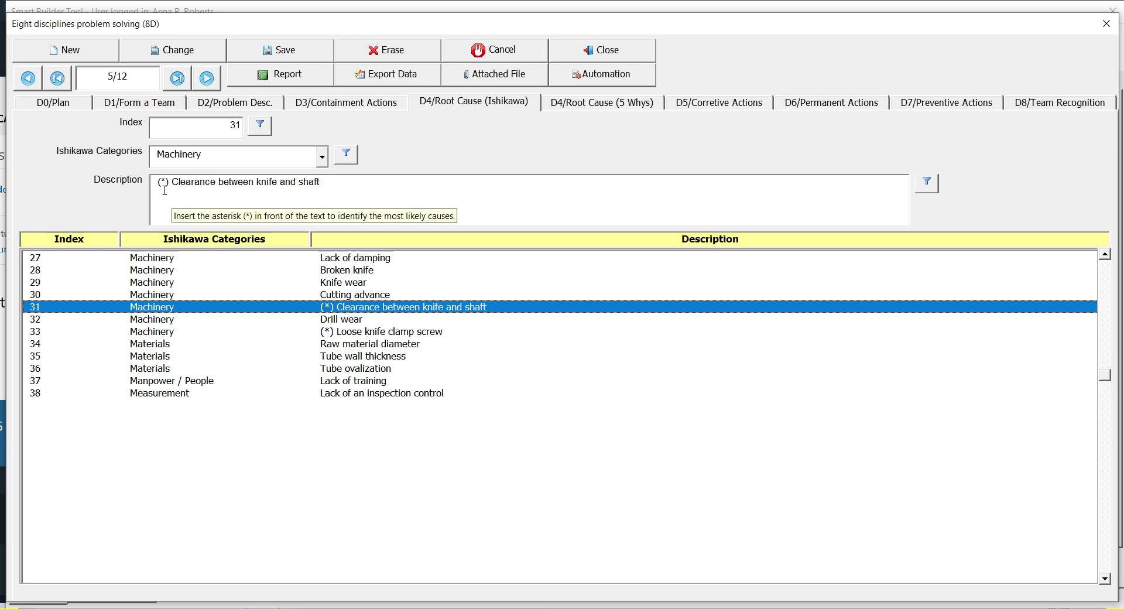
{"action": "key", "text": "Down"}
{"action": "key", "text": "Down"}
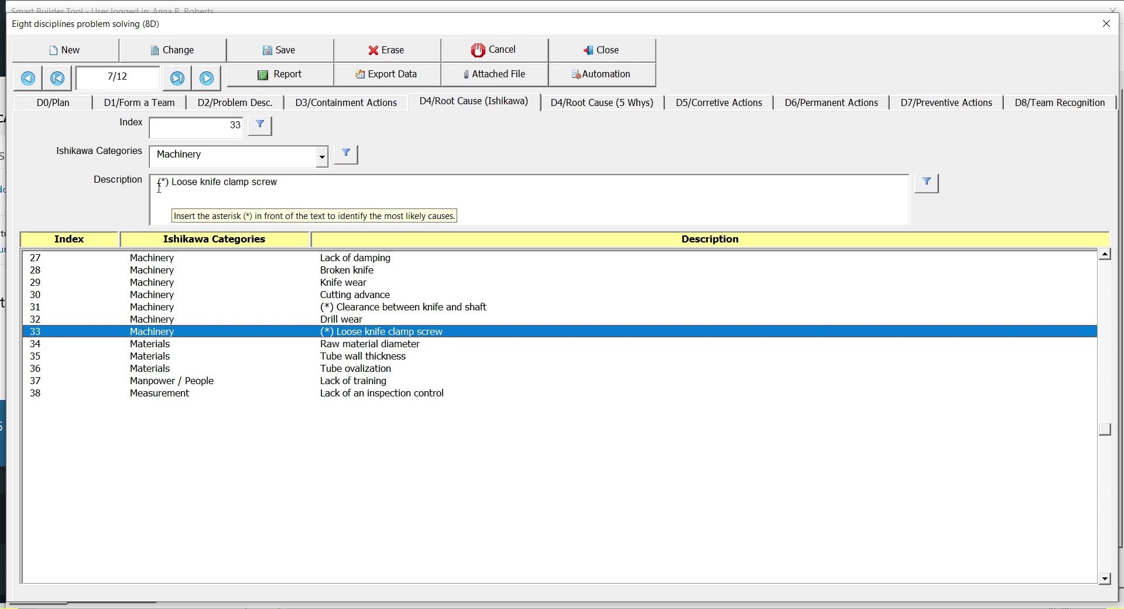
{"action": "left_click", "coordinate": [577, 104]}
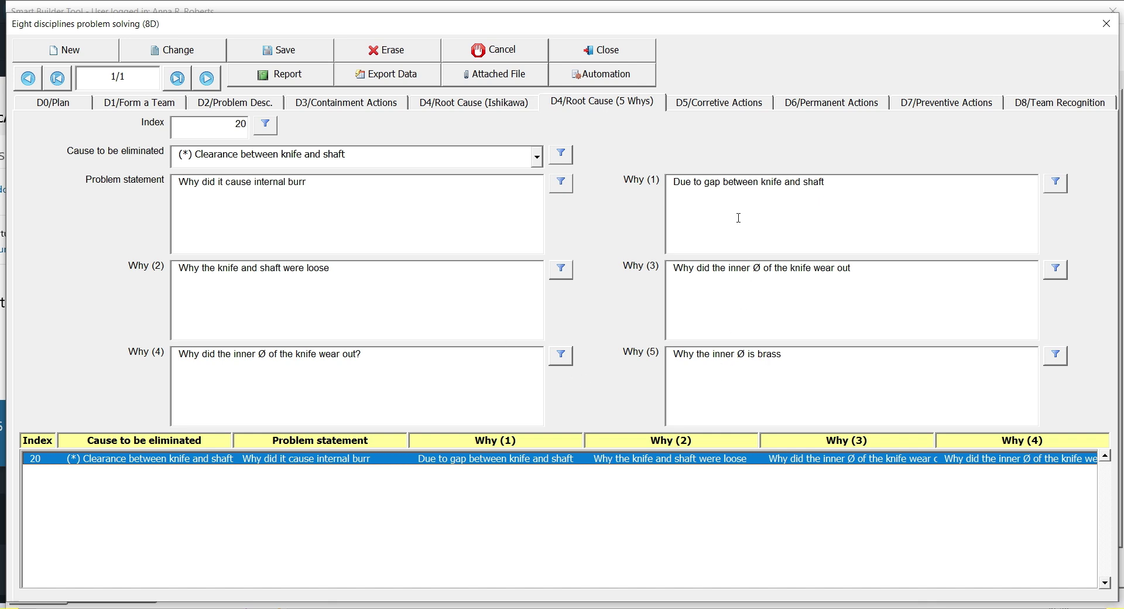
Review the D5 corrective actions rows, then bring up the D6 permanent actions list
{"action": "left_click", "coordinate": [723, 104]}
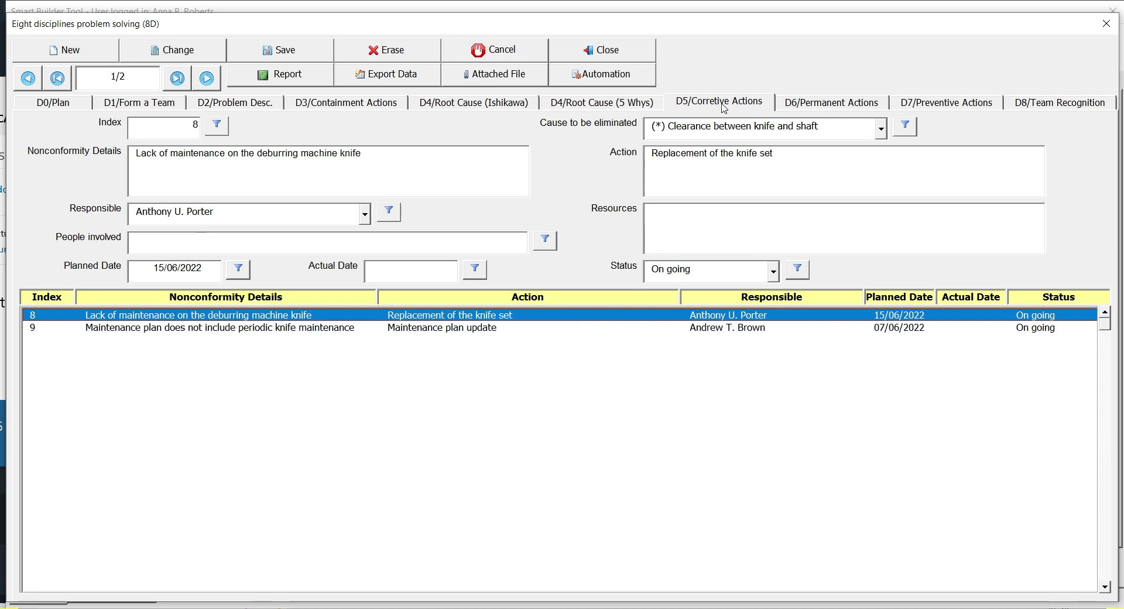
{"action": "key", "text": "Down"}
{"action": "key", "text": "Up"}
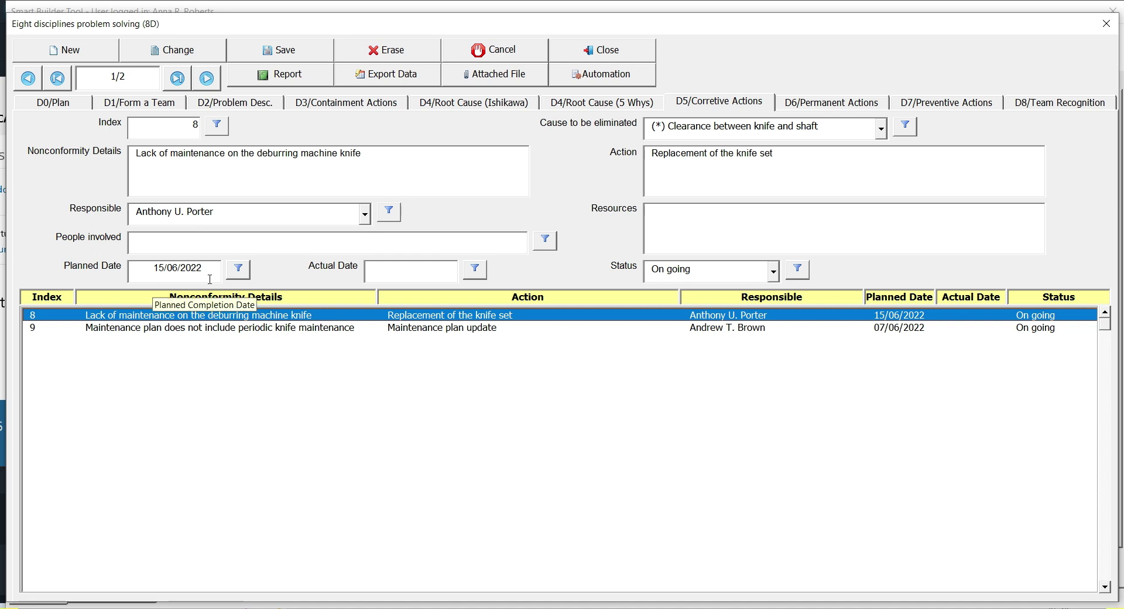
{"action": "left_click", "coordinate": [818, 105]}
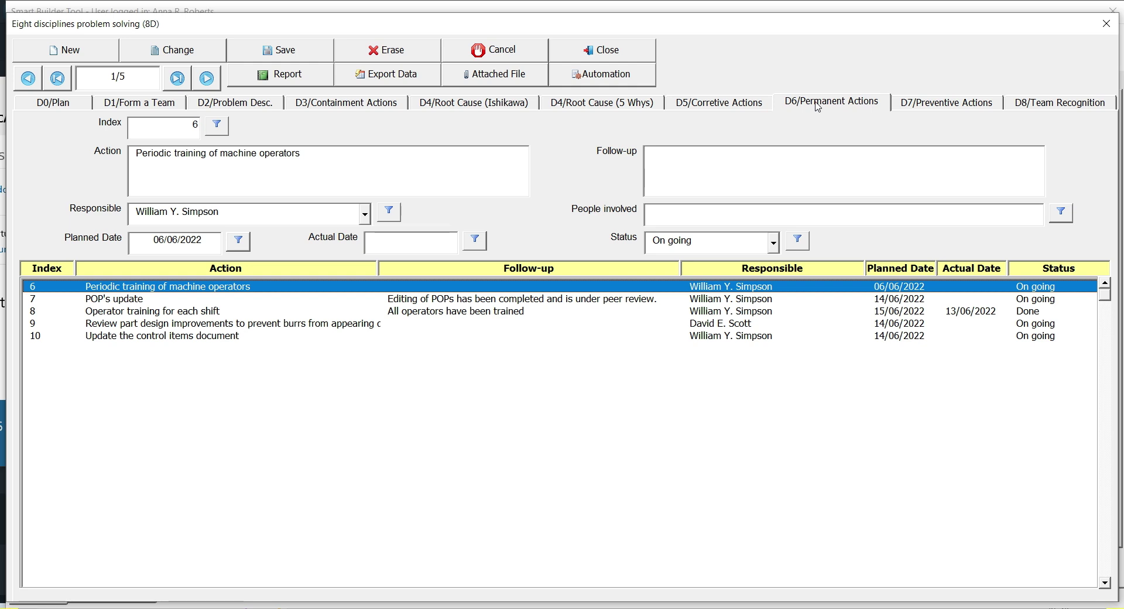
Browse the D6 actions (POP's update, operator training each shift), then show D7 preventive actions
{"action": "key", "text": "Down"}
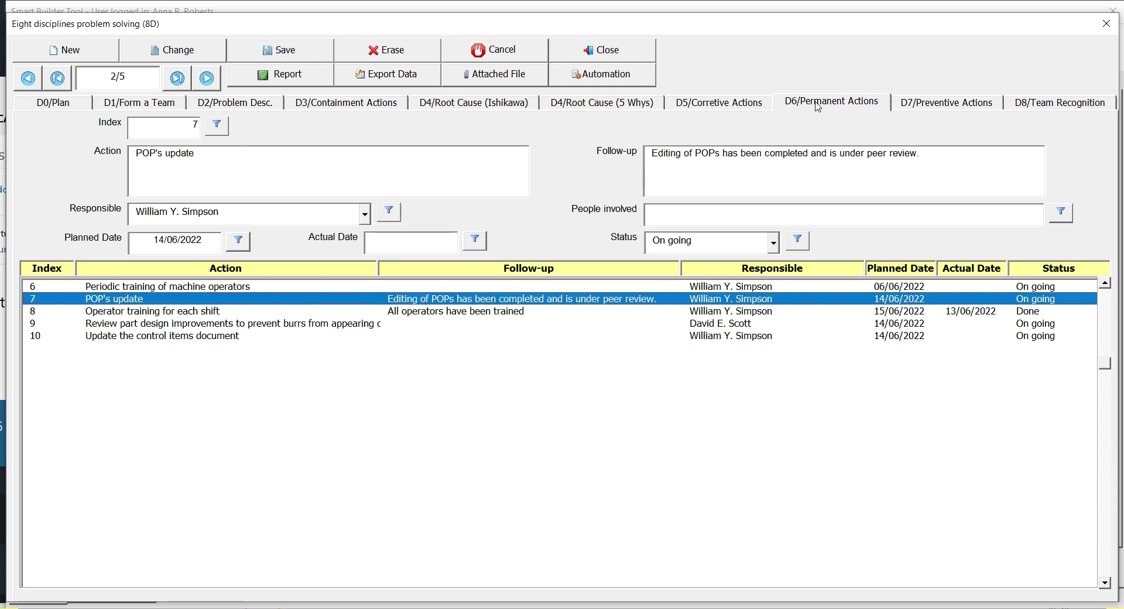
{"action": "key", "text": "Down"}
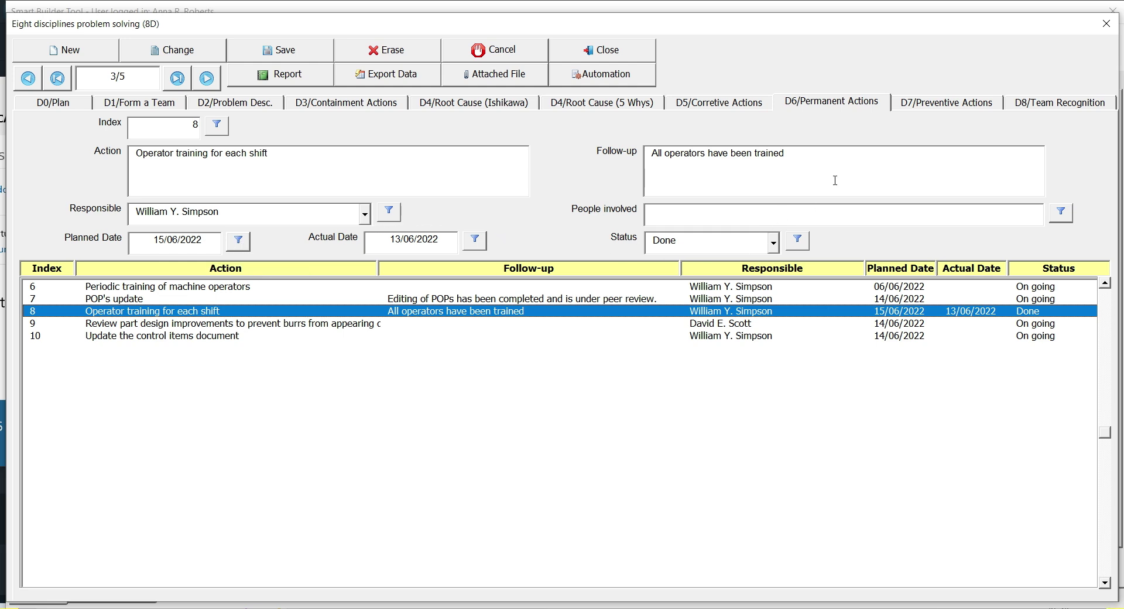
{"action": "left_click", "coordinate": [910, 110]}
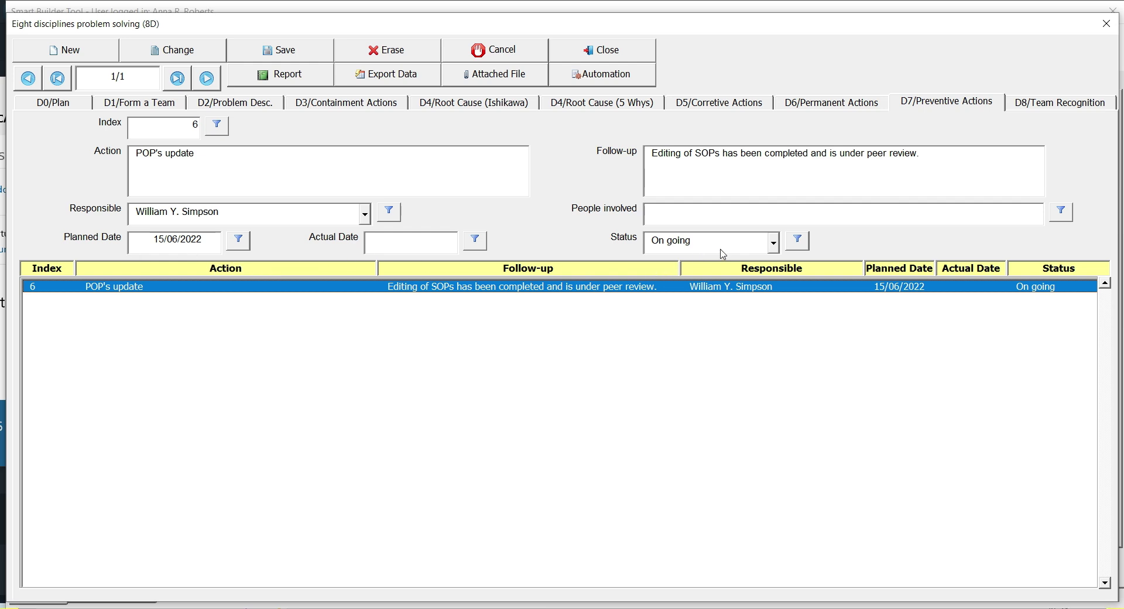
Show the D8 Team Recognition page with its lessons learned and thank-you notes
{"action": "left_click", "coordinate": [1025, 109]}
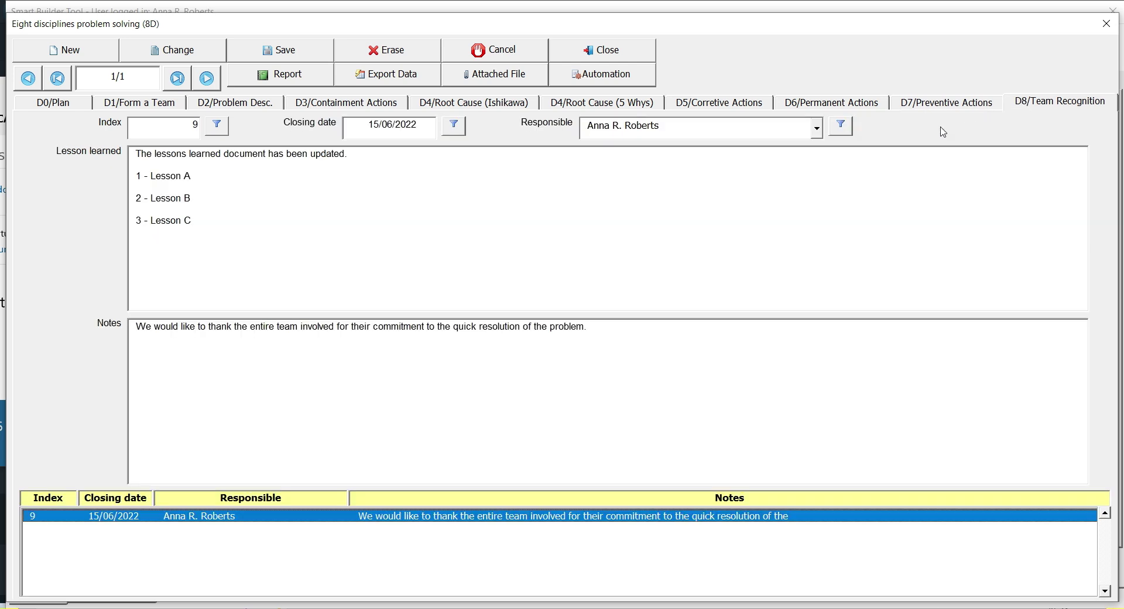
{"action": "mouse_move", "coordinate": [328, 240]}
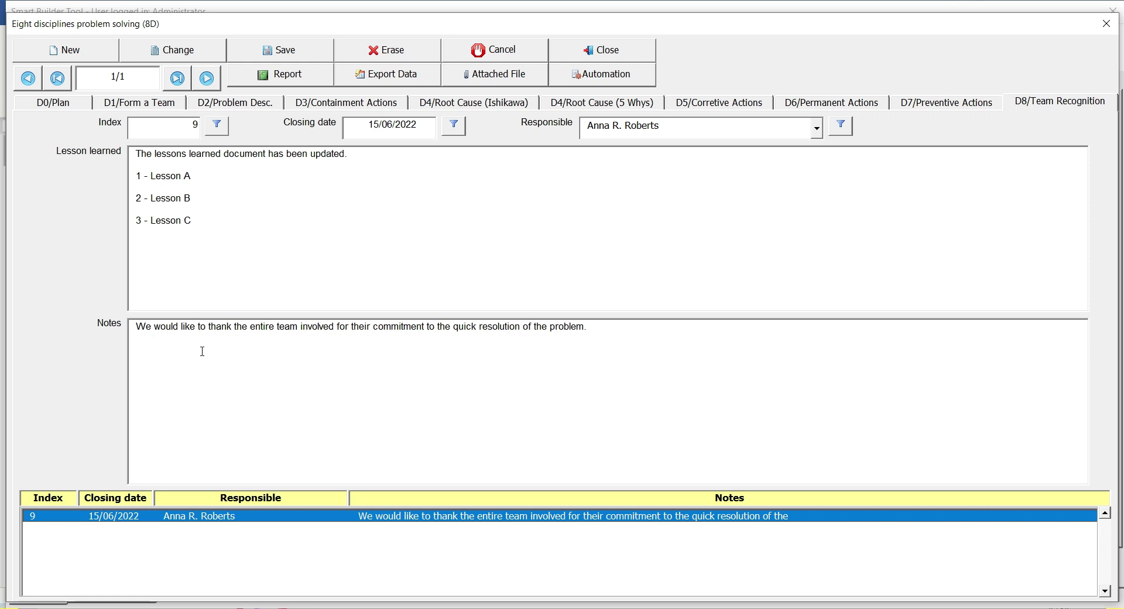
Close the 8D form and open the drop-down list configuration from the design tools
{"action": "left_click", "coordinate": [617, 50]}
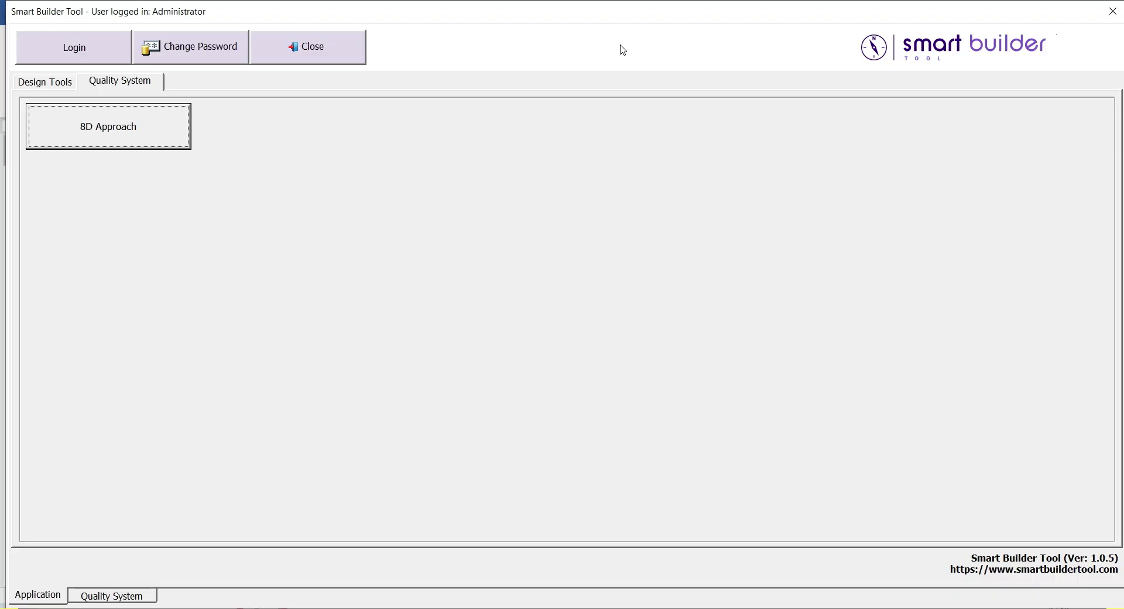
{"action": "left_click", "coordinate": [60, 90]}
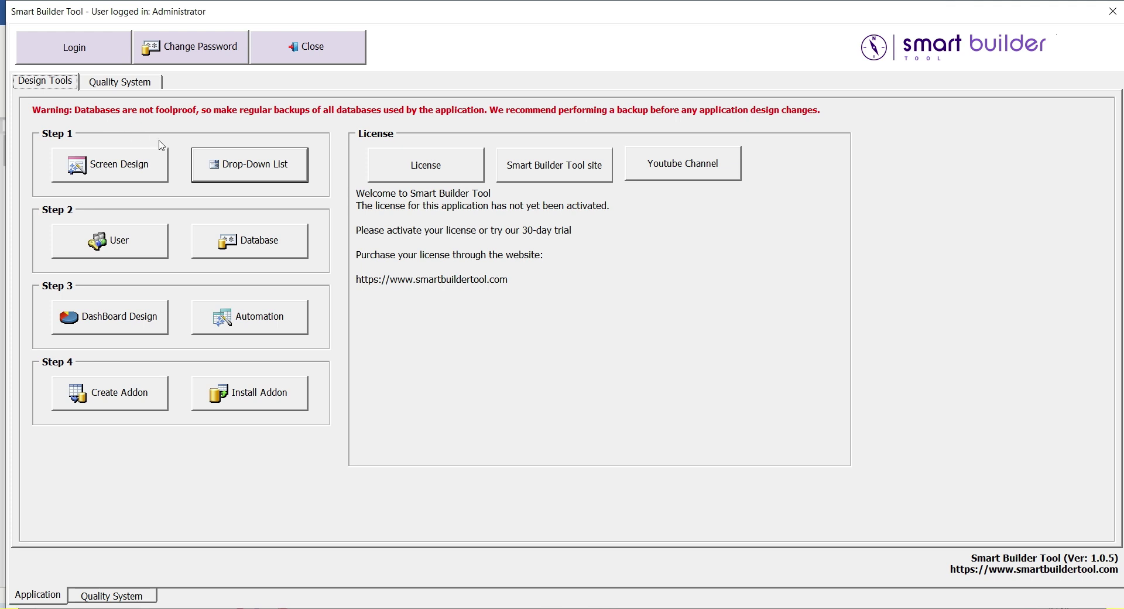
{"action": "left_click", "coordinate": [208, 169]}
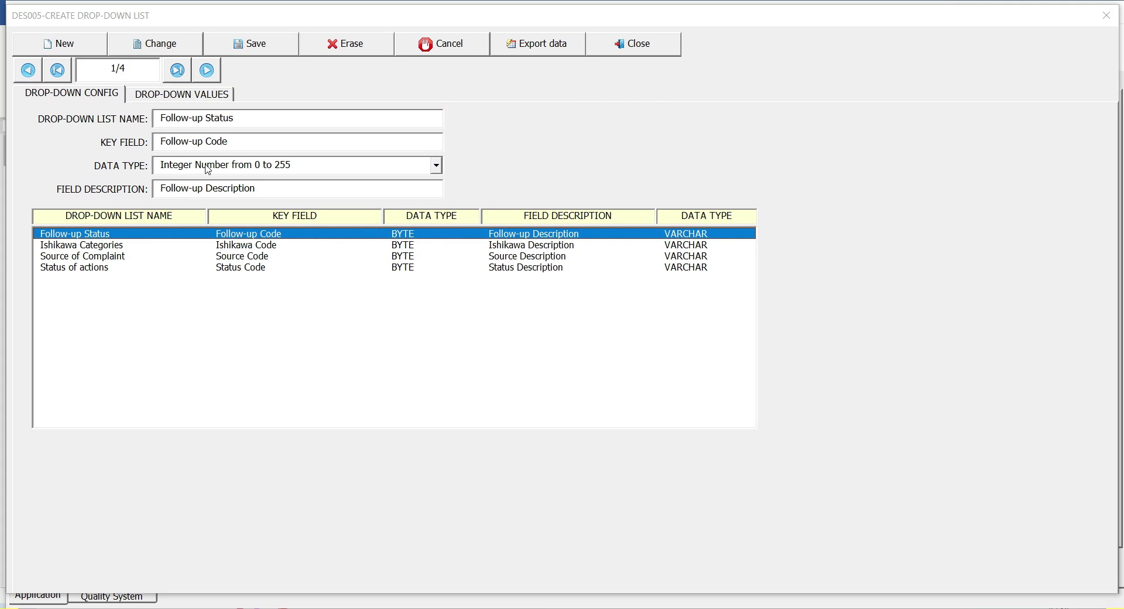
Review the values of the Ishikawa Categories and Source of Complaint lists
{"action": "key", "text": "Down"}
{"action": "left_click", "coordinate": [181, 101]}
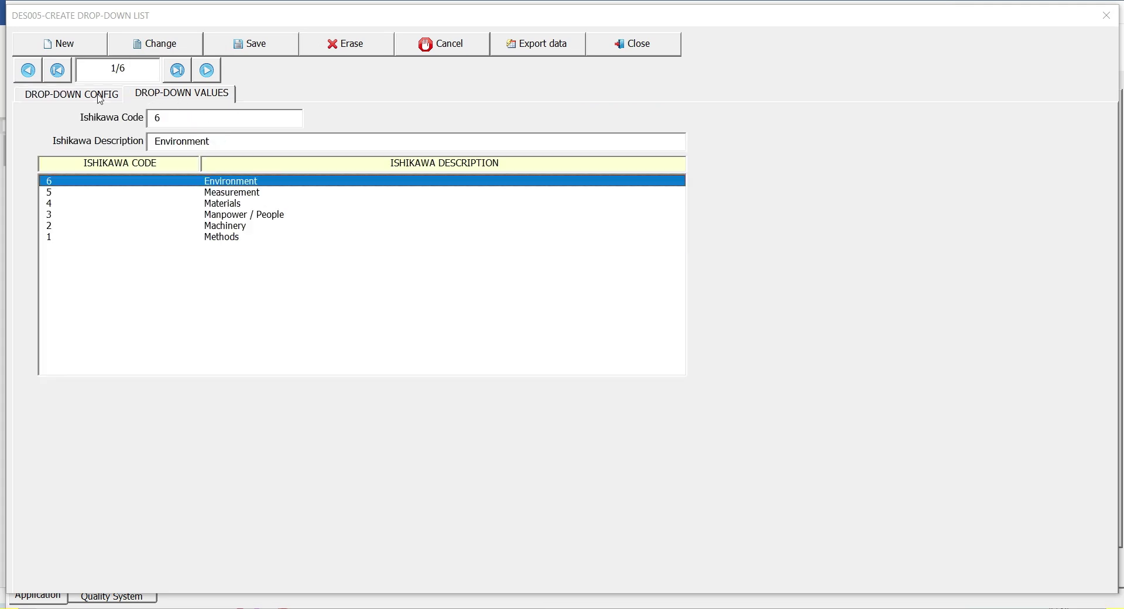
{"action": "left_click", "coordinate": [101, 100]}
{"action": "key", "text": "Down"}
{"action": "left_click", "coordinate": [160, 99]}
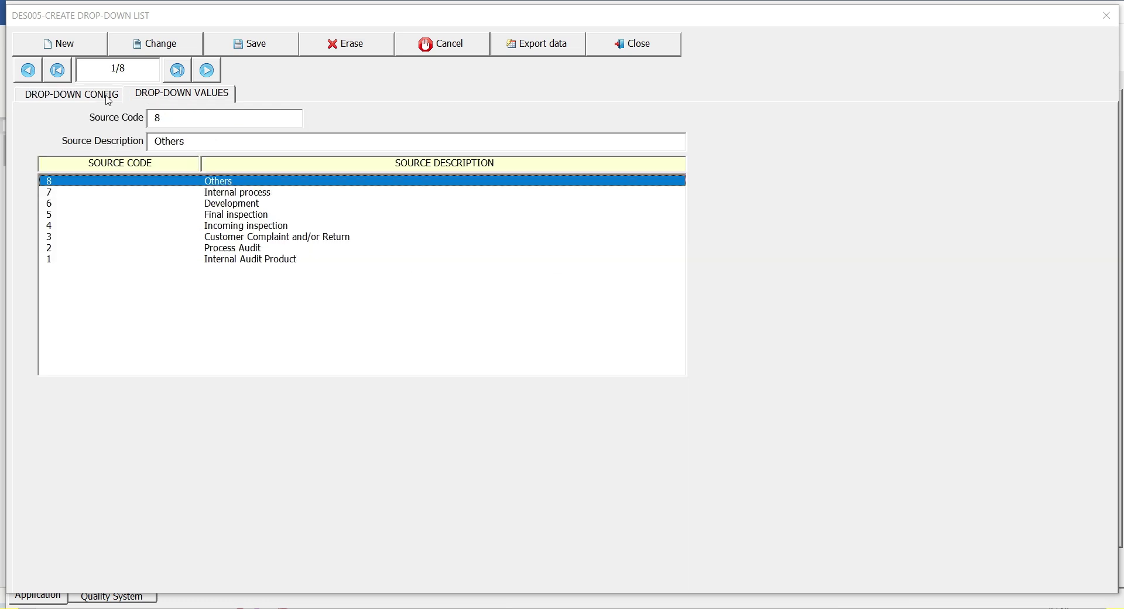
{"action": "key", "text": "Down"}
{"action": "key", "text": "Down"}
{"action": "key", "text": "Down"}
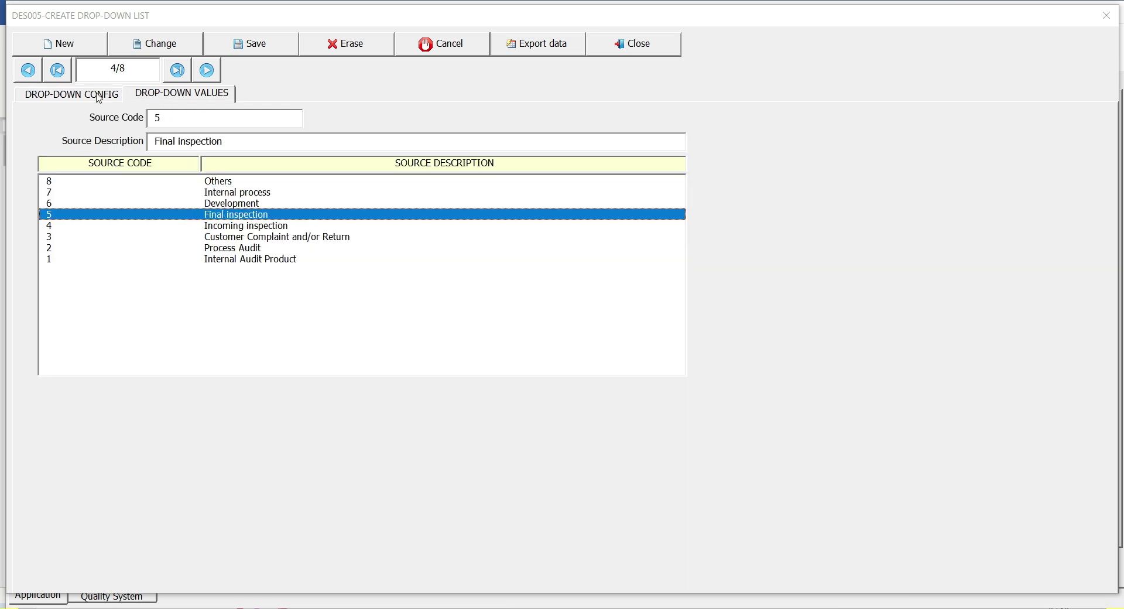
{"action": "left_click", "coordinate": [100, 98]}
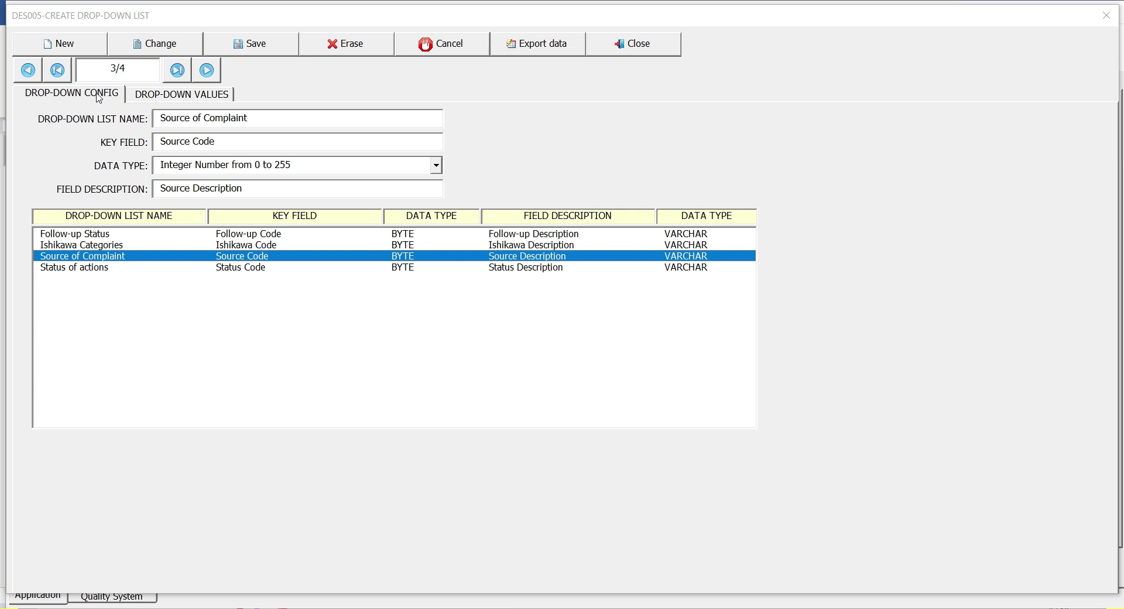
Review the Status of actions and Follow-up Status values, then close the drop-down window
{"action": "key", "text": "Down"}
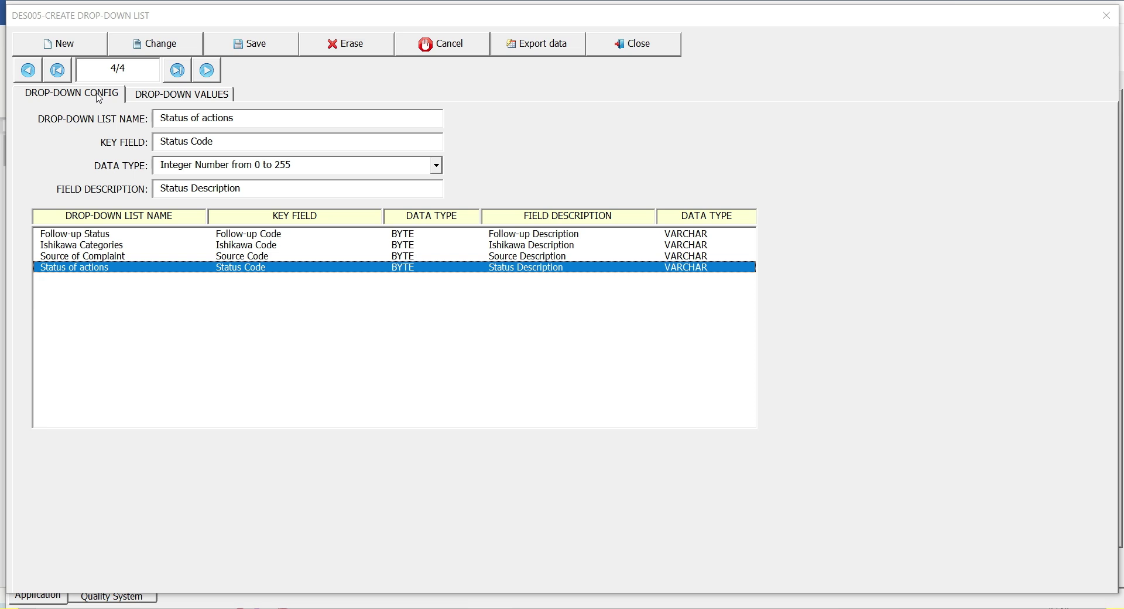
{"action": "left_click", "coordinate": [149, 95]}
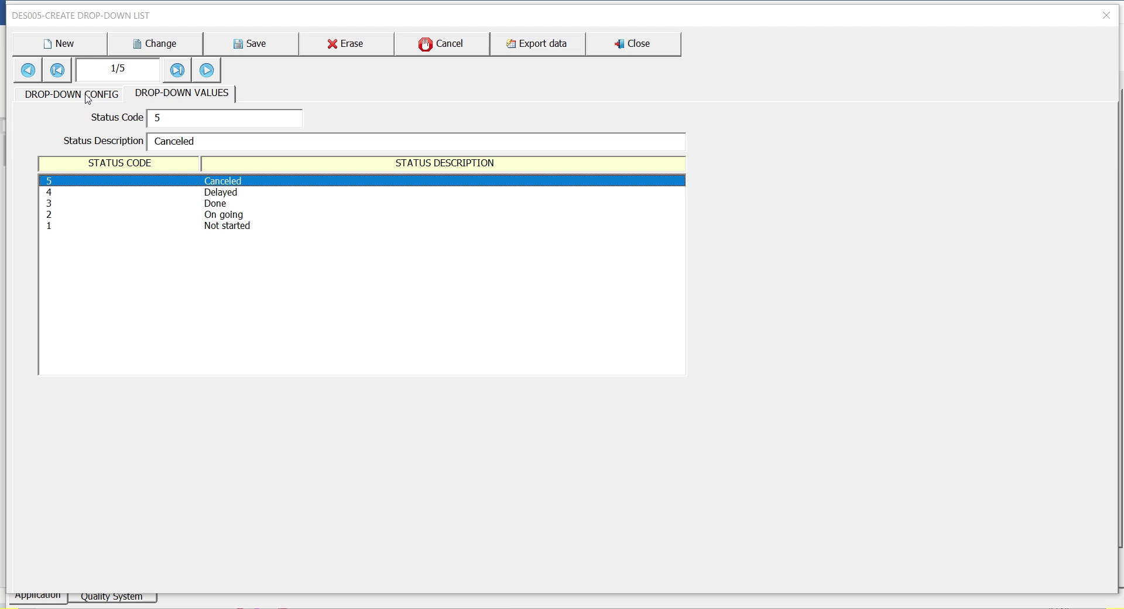
{"action": "key", "text": "Down"}
{"action": "key", "text": "Down"}
{"action": "key", "text": "Down"}
{"action": "left_click", "coordinate": [88, 100]}
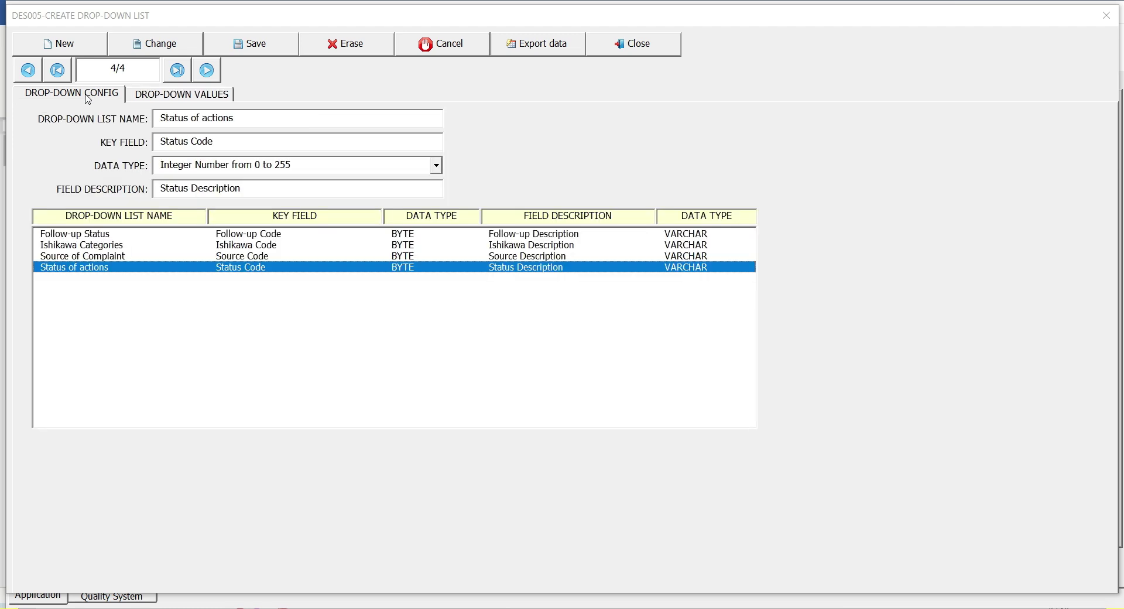
{"action": "key", "text": "Up"}
{"action": "key", "text": "Up"}
{"action": "key", "text": "Up"}
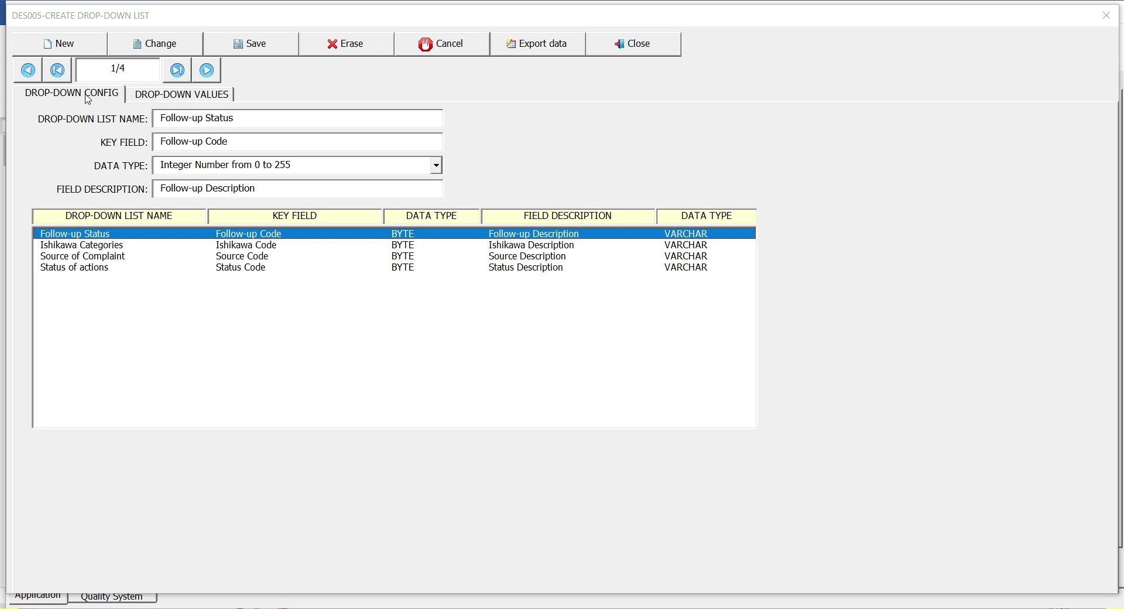
{"action": "left_click", "coordinate": [150, 97]}
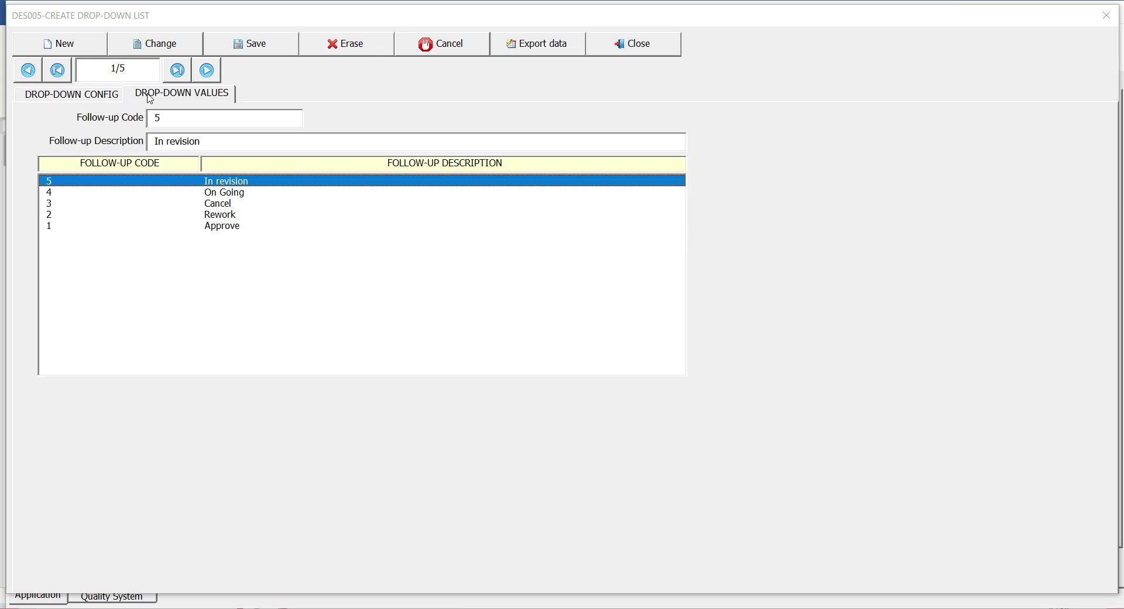
{"action": "left_click", "coordinate": [84, 98]}
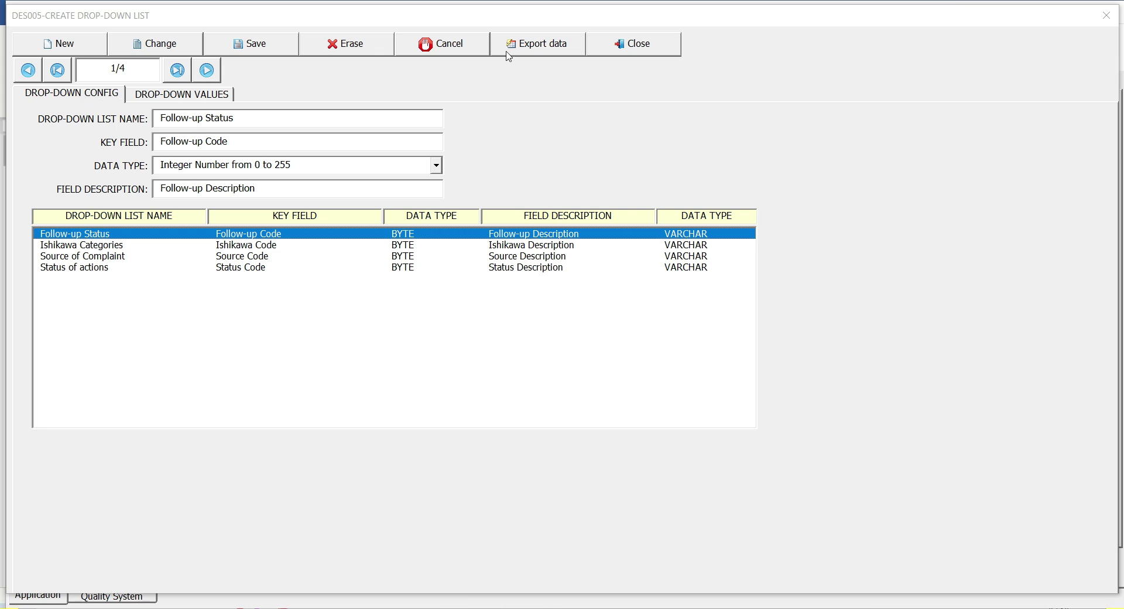
{"action": "left_click", "coordinate": [609, 54]}
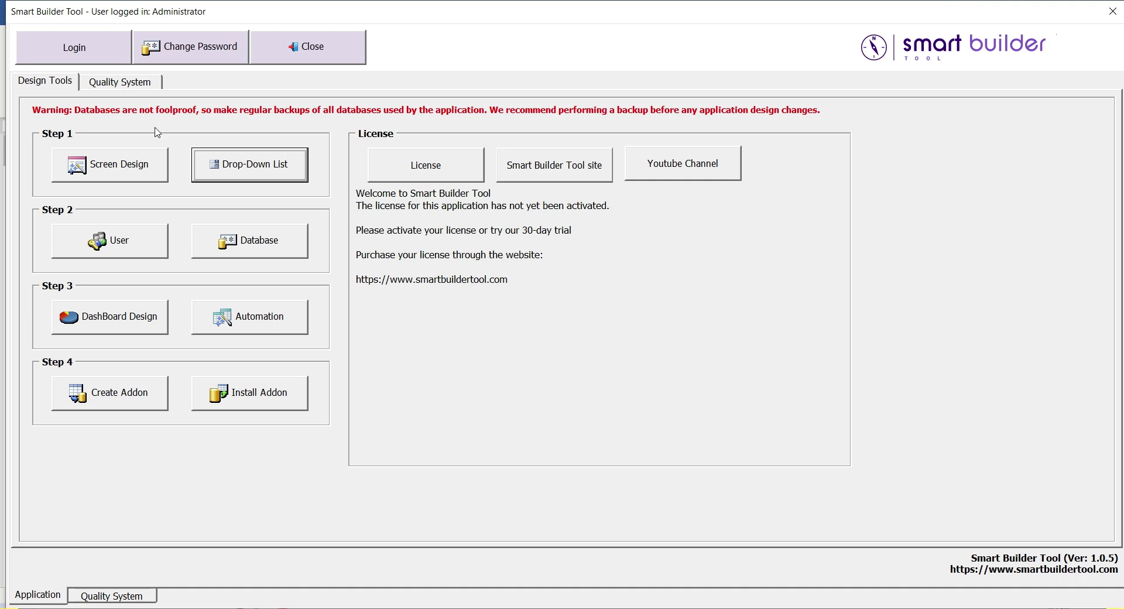
Revoke the third user's access to the Eight disciplines problem solving (8D) screen
{"action": "left_click", "coordinate": [136, 240]}
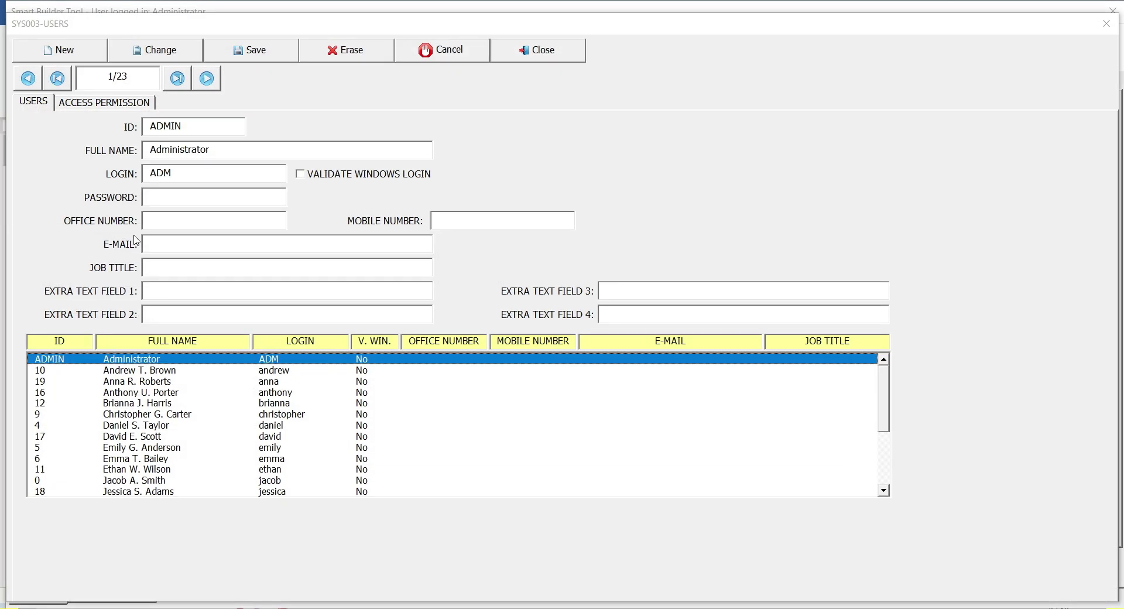
{"action": "key", "text": "Down"}
{"action": "key", "text": "Down"}
{"action": "key", "text": "Down"}
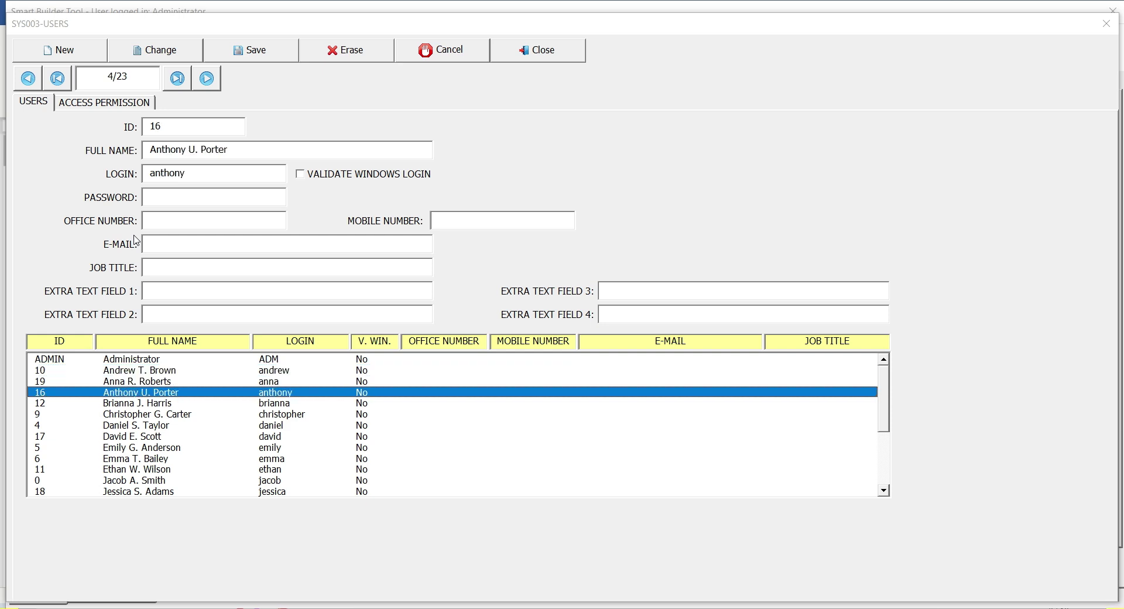
{"action": "key", "text": "Up"}
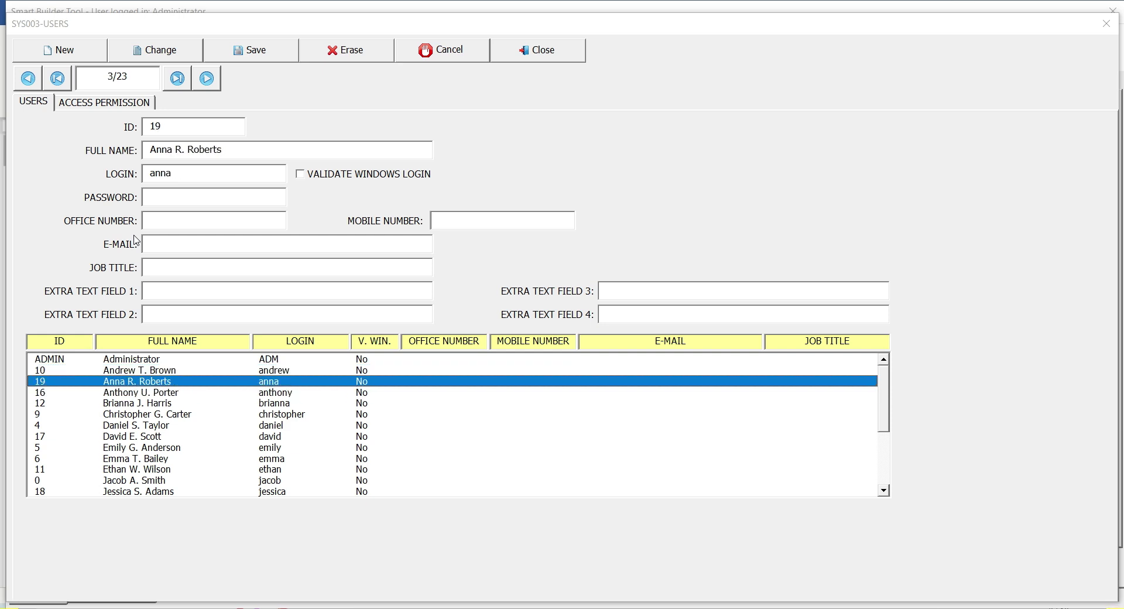
{"action": "left_click", "coordinate": [112, 107]}
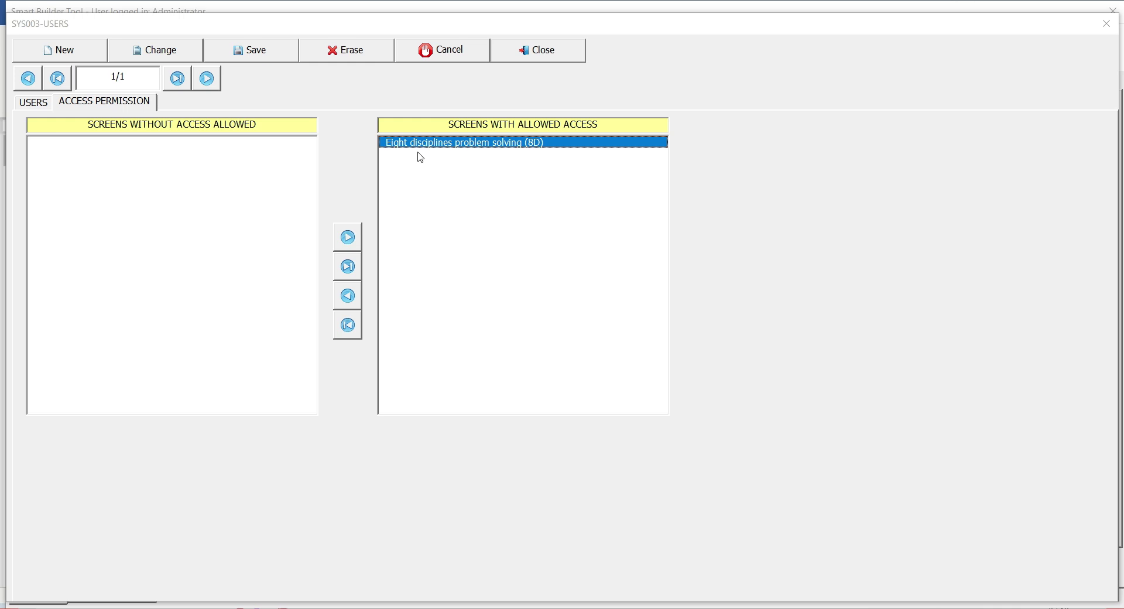
{"action": "left_click", "coordinate": [354, 298]}
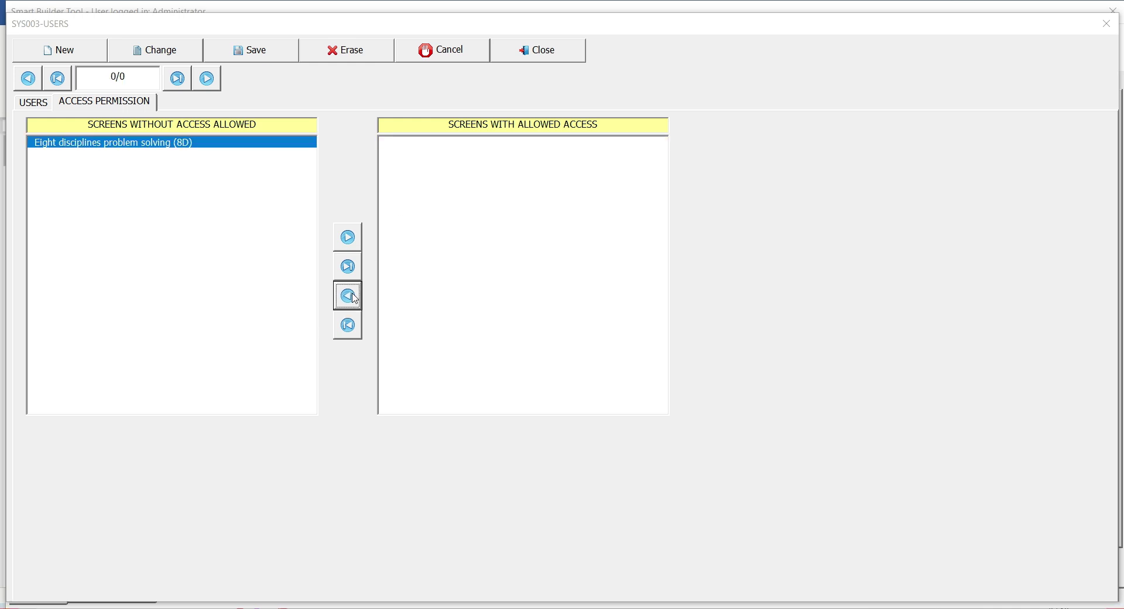
Close user management and log in as the restricted user
{"action": "left_click", "coordinate": [515, 58]}
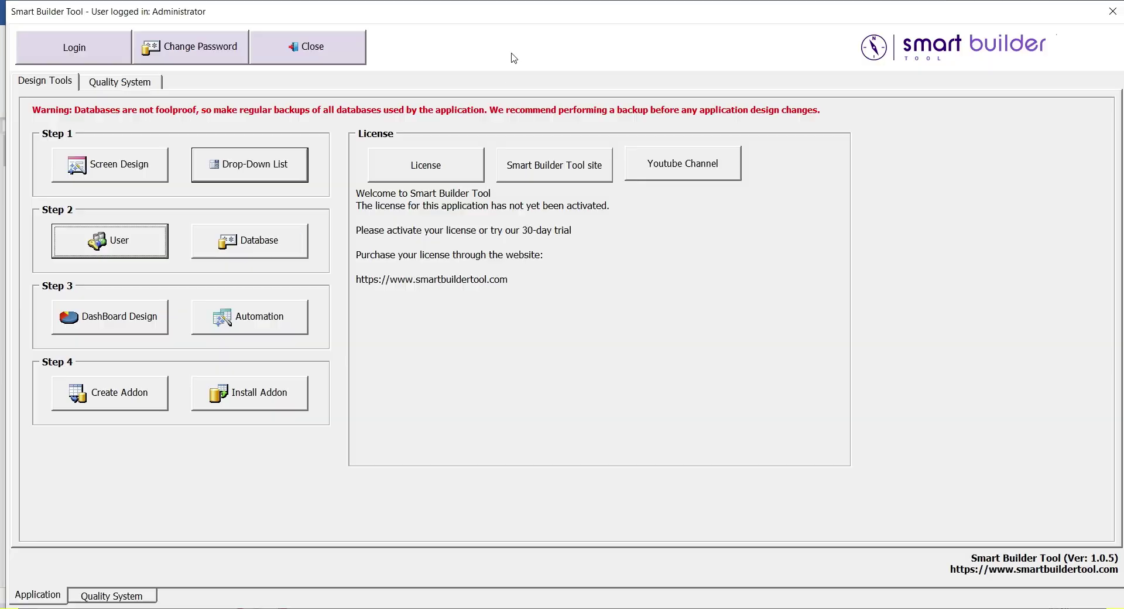
{"action": "left_click", "coordinate": [112, 49]}
{"action": "type", "text": "anna"}
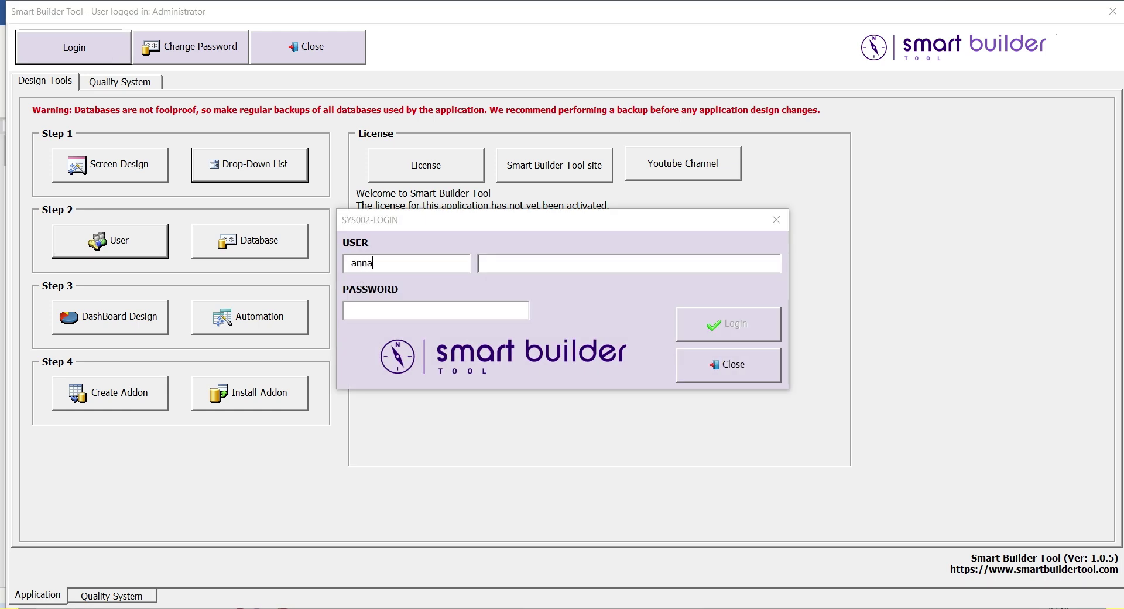
{"action": "key", "text": "Return"}
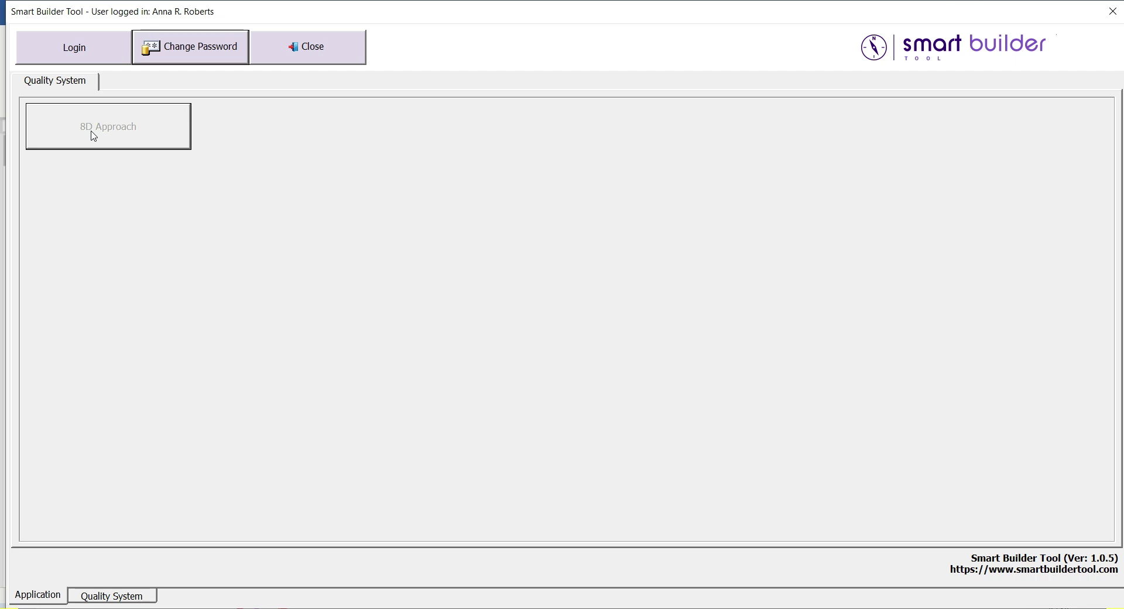
Log back in as Administrator and restore the third user's access to the 8D screen
{"action": "left_click", "coordinate": [91, 54]}
{"action": "type", "text": "adm"}
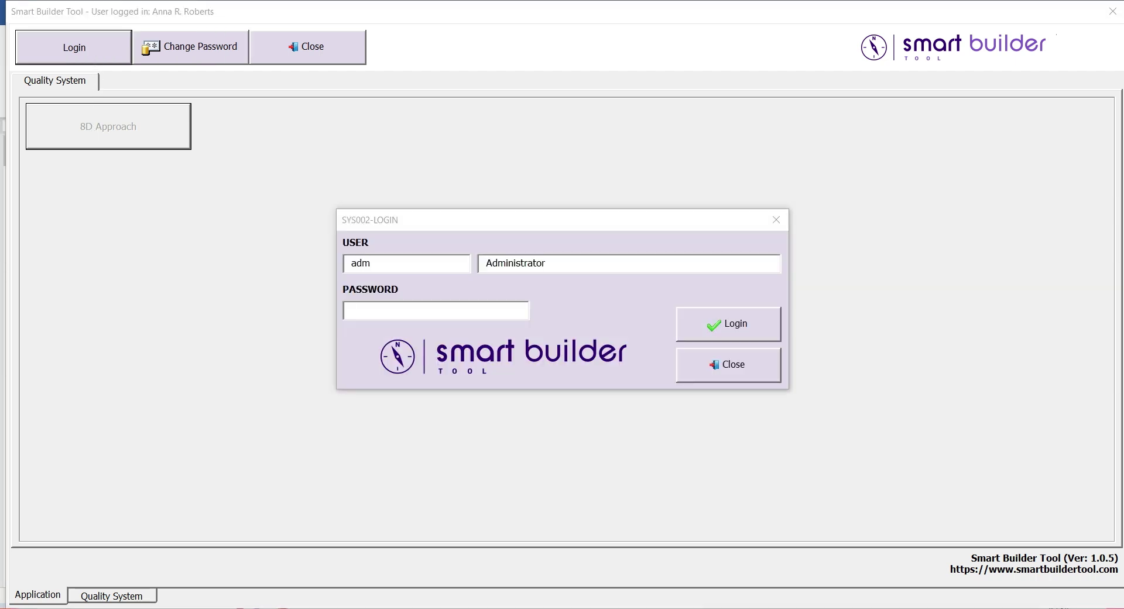
{"action": "key", "text": "Return"}
{"action": "left_click", "coordinate": [49, 83]}
{"action": "left_click", "coordinate": [119, 244]}
{"action": "left_click", "coordinate": [137, 381]}
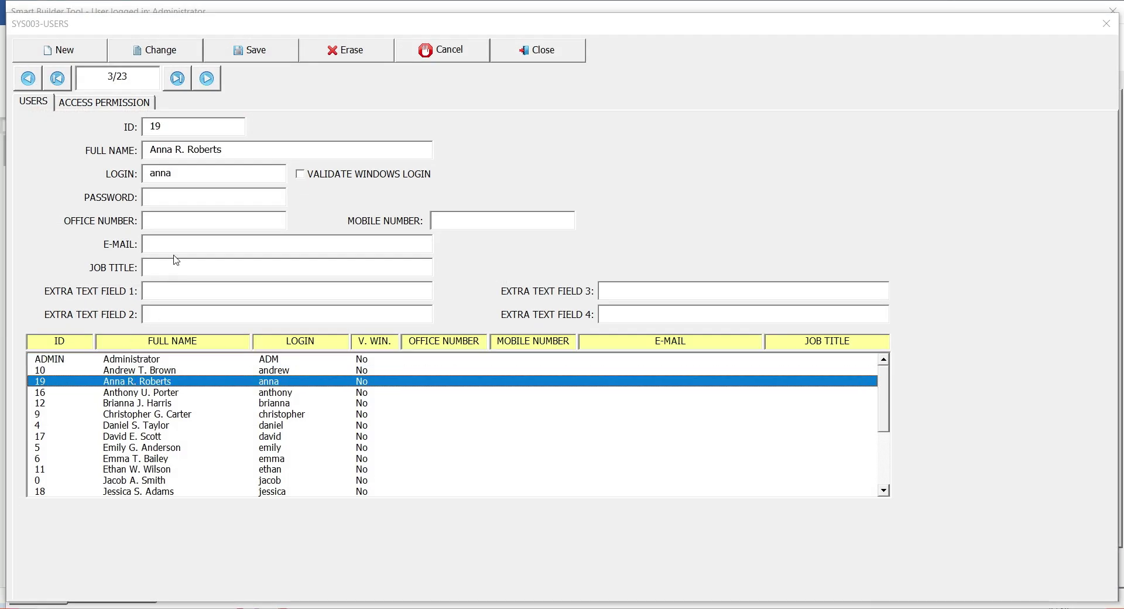
{"action": "left_click", "coordinate": [129, 102]}
{"action": "left_click", "coordinate": [347, 238]}
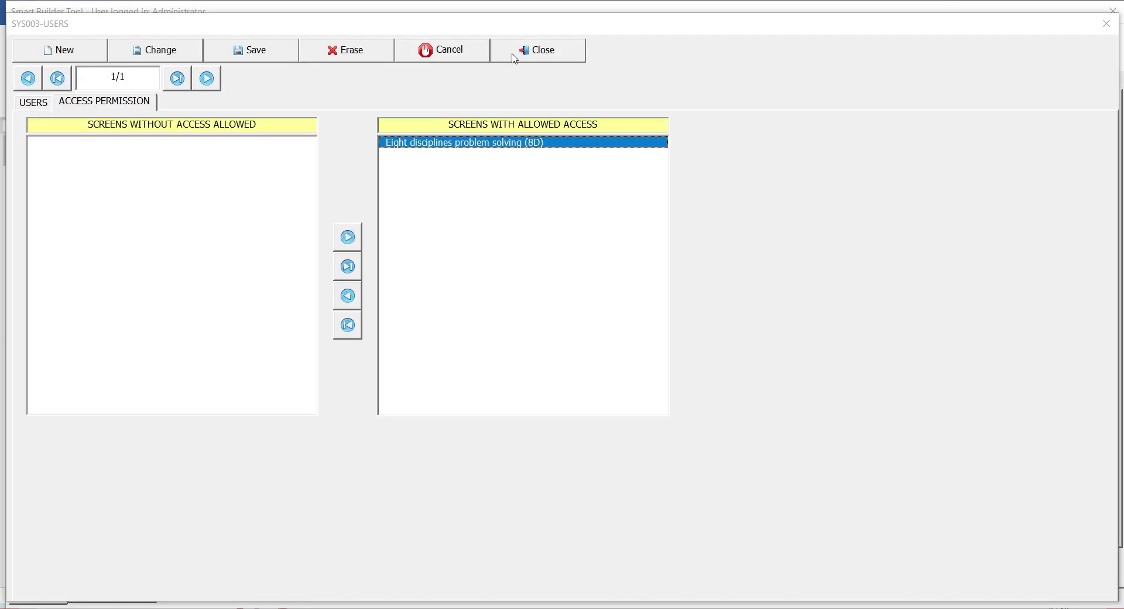
{"action": "left_click", "coordinate": [514, 56]}
Log in as the restricted user again and open the 8D problem-solving records
{"action": "left_click", "coordinate": [97, 56]}
{"action": "type", "text": "anna"}
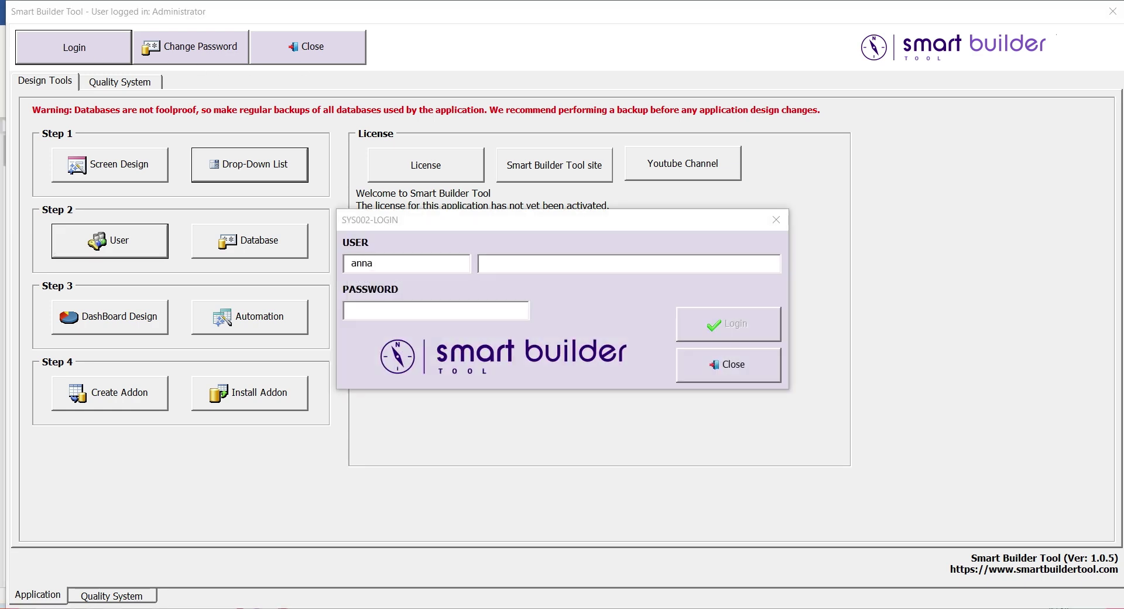
{"action": "key", "text": "Tab"}
{"action": "key", "text": "Return"}
{"action": "left_click", "coordinate": [123, 135]}
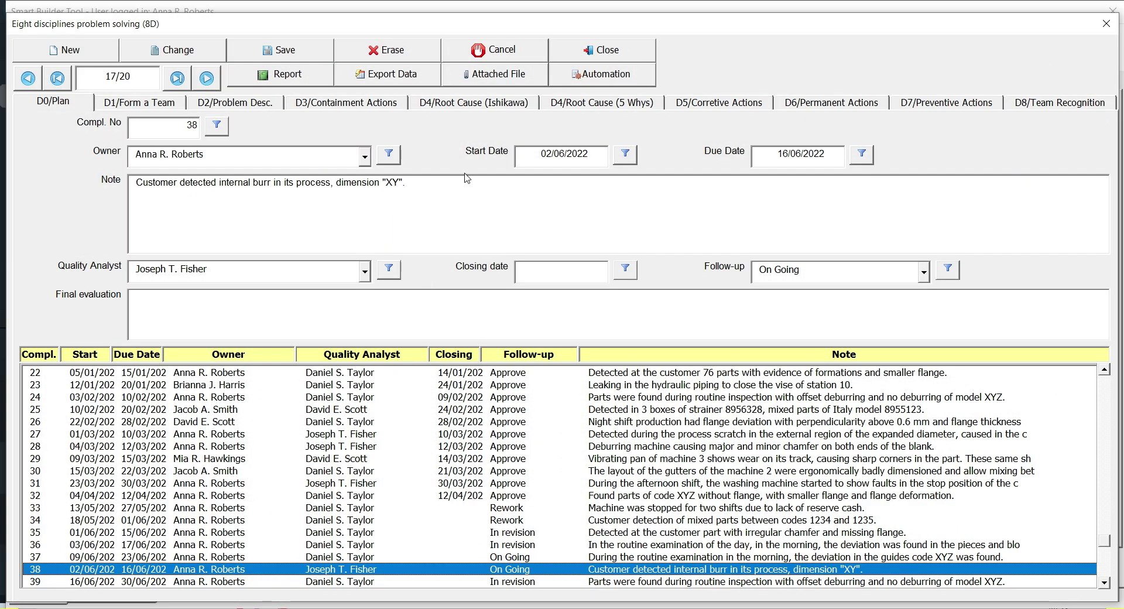
View complaint 38's attachments, including the burr photo, then close the dialog
{"action": "left_click", "coordinate": [530, 84]}
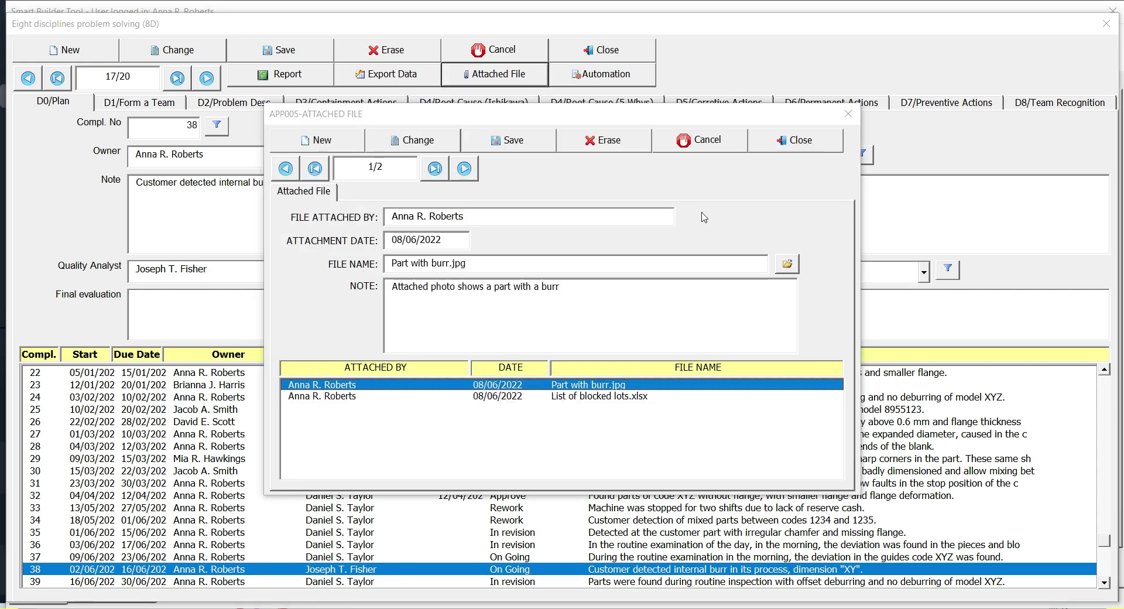
{"action": "left_click", "coordinate": [787, 265]}
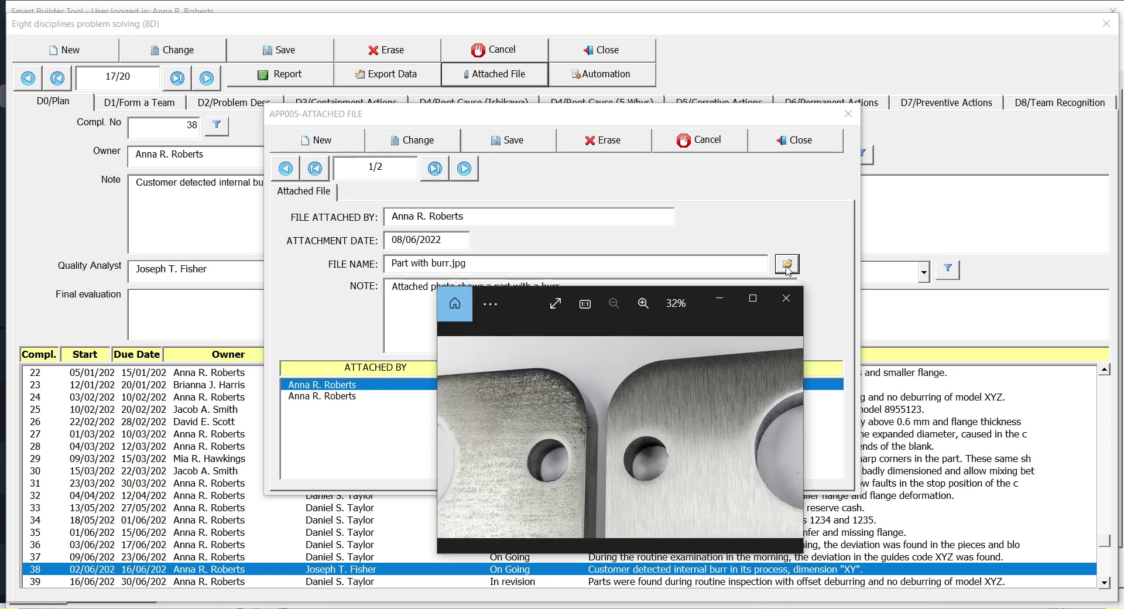
{"action": "left_click", "coordinate": [787, 298]}
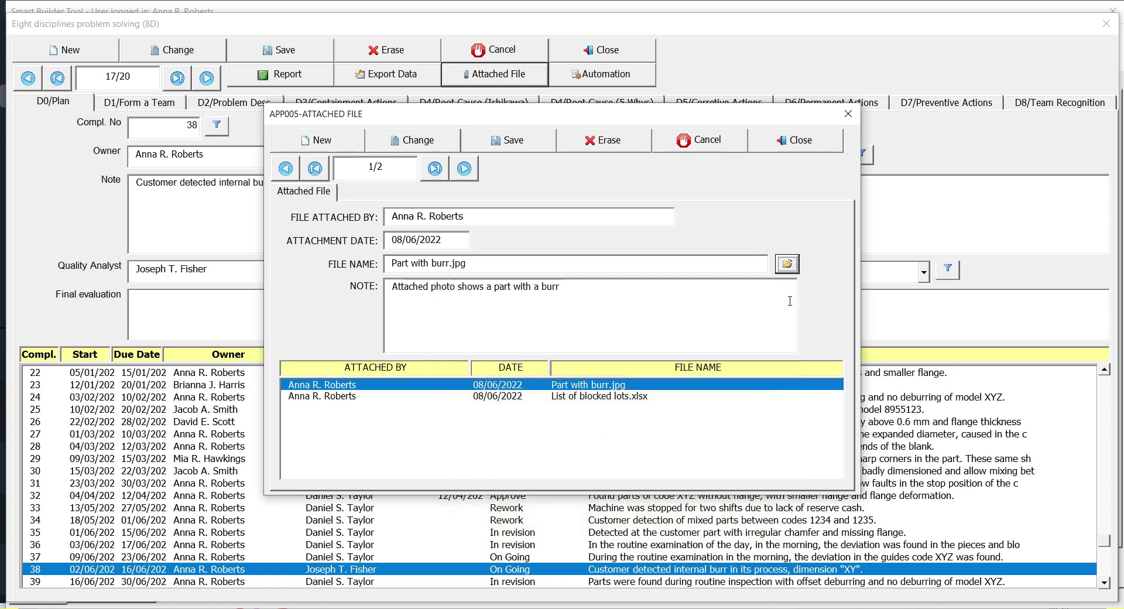
{"action": "left_click", "coordinate": [790, 144]}
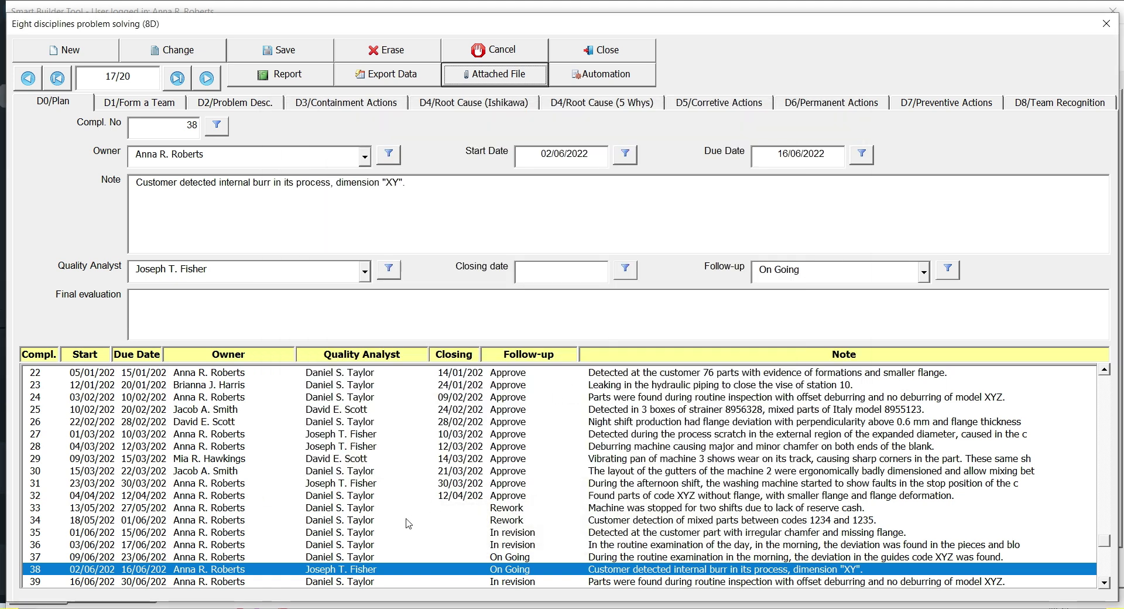
Check complaint 37's empty attachments, then return to record 38 and review its attached files
{"action": "left_click", "coordinate": [354, 559]}
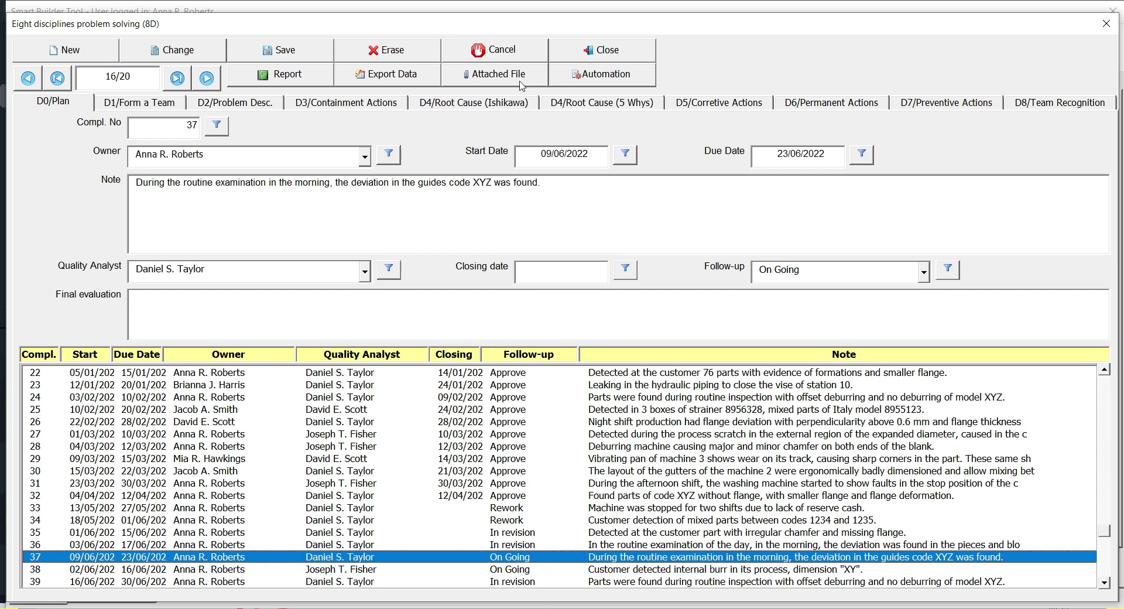
{"action": "left_click", "coordinate": [520, 81]}
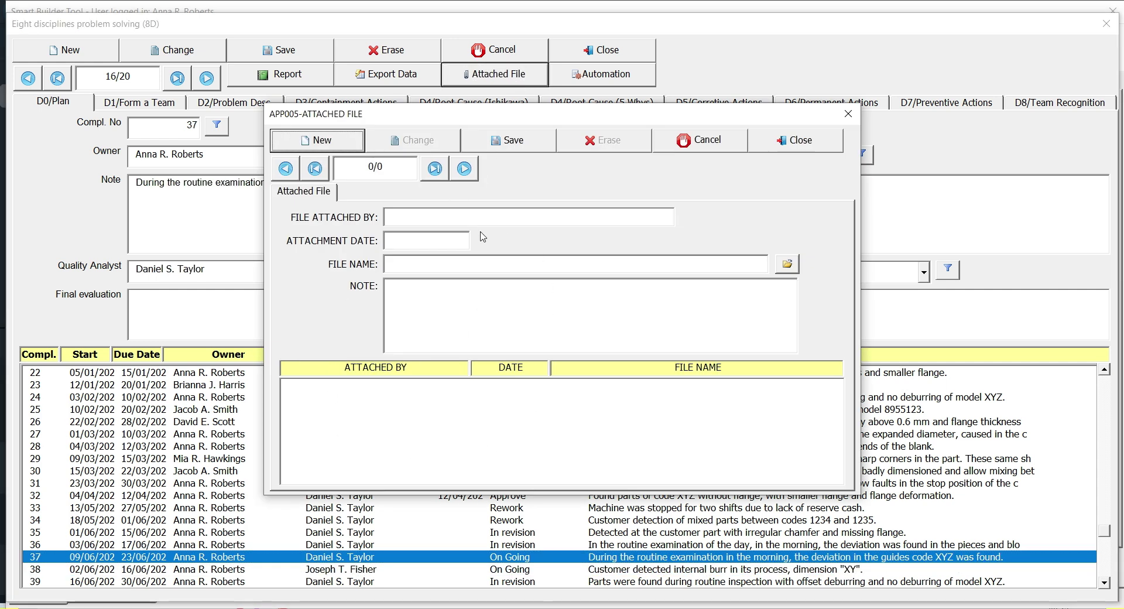
{"action": "left_click", "coordinate": [763, 150]}
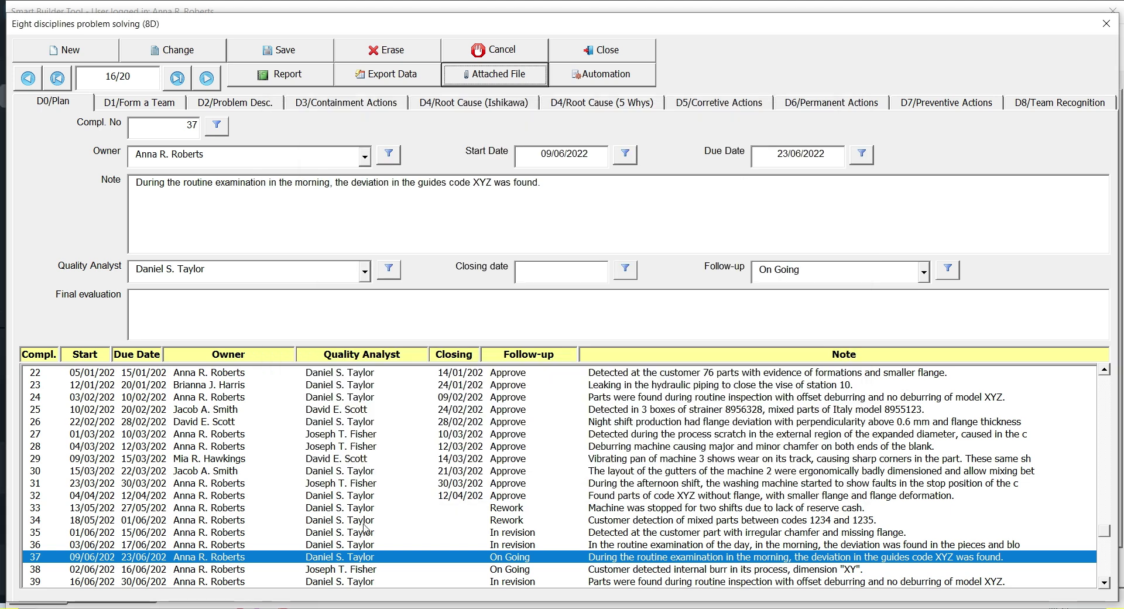
{"action": "left_click", "coordinate": [316, 571]}
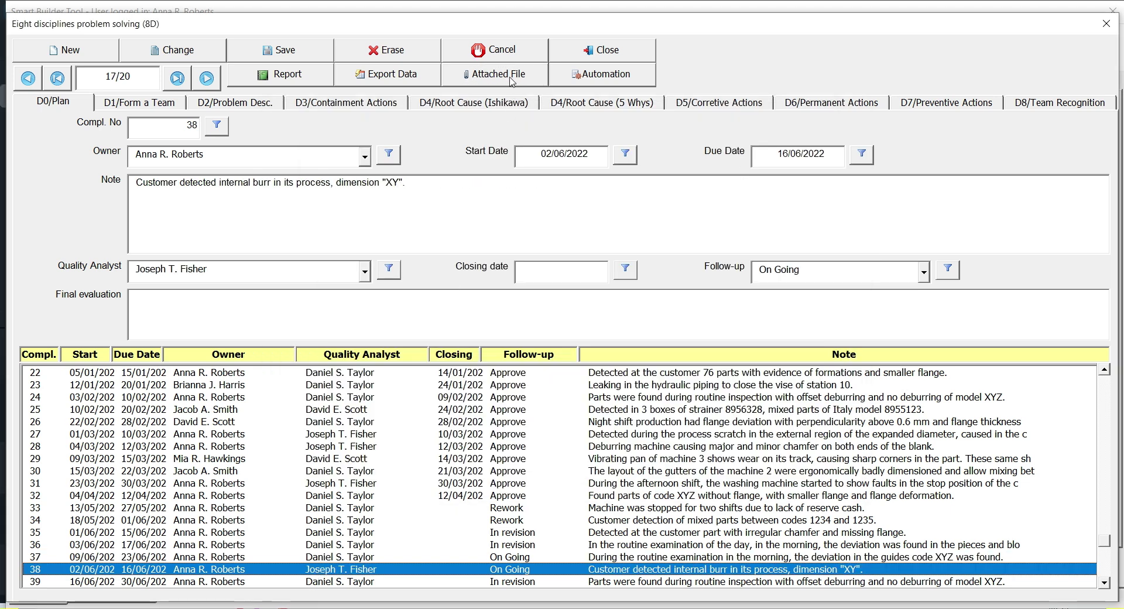
{"action": "left_click", "coordinate": [512, 81]}
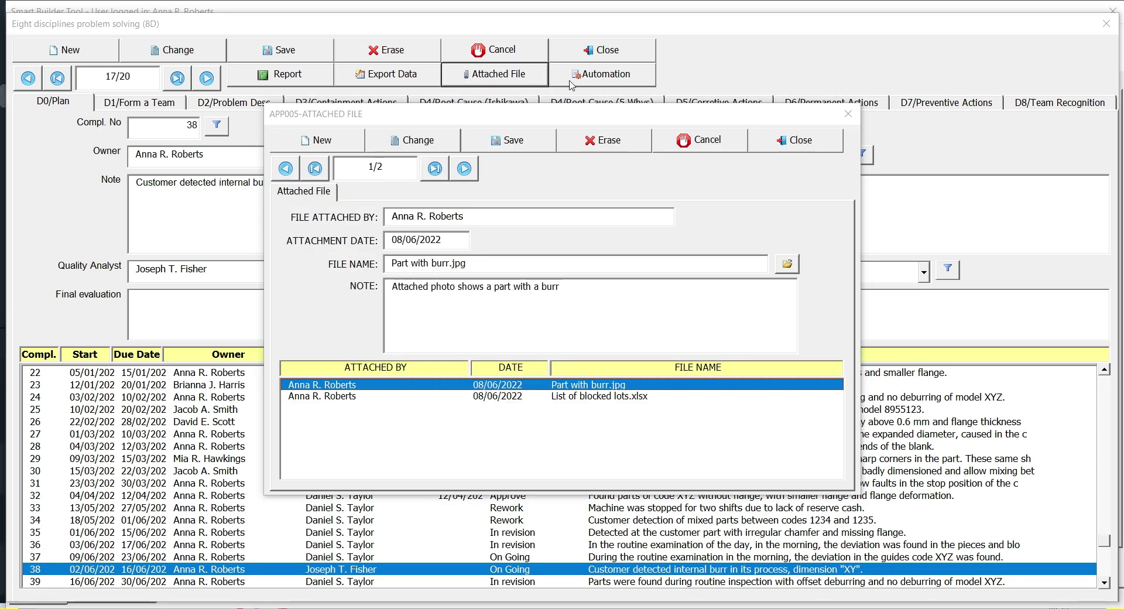
{"action": "left_click", "coordinate": [763, 150]}
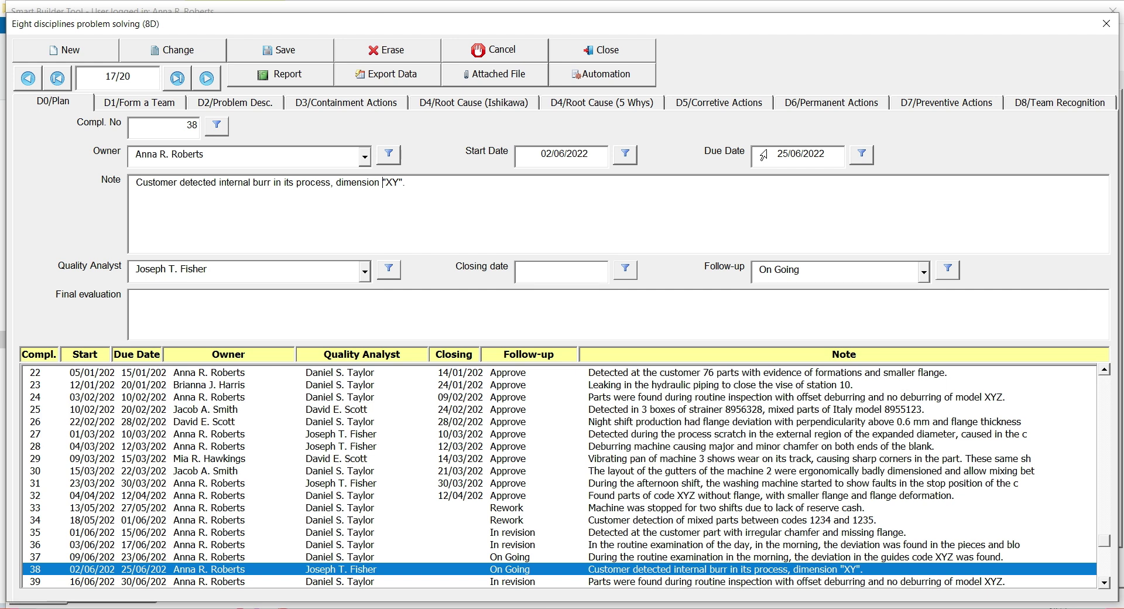
Generate record 38's report as a PDF, scroll through it in Acrobat Reader, and close it
{"action": "left_click", "coordinate": [315, 82]}
{"action": "left_click", "coordinate": [372, 192]}
{"action": "left_click", "coordinate": [382, 153]}
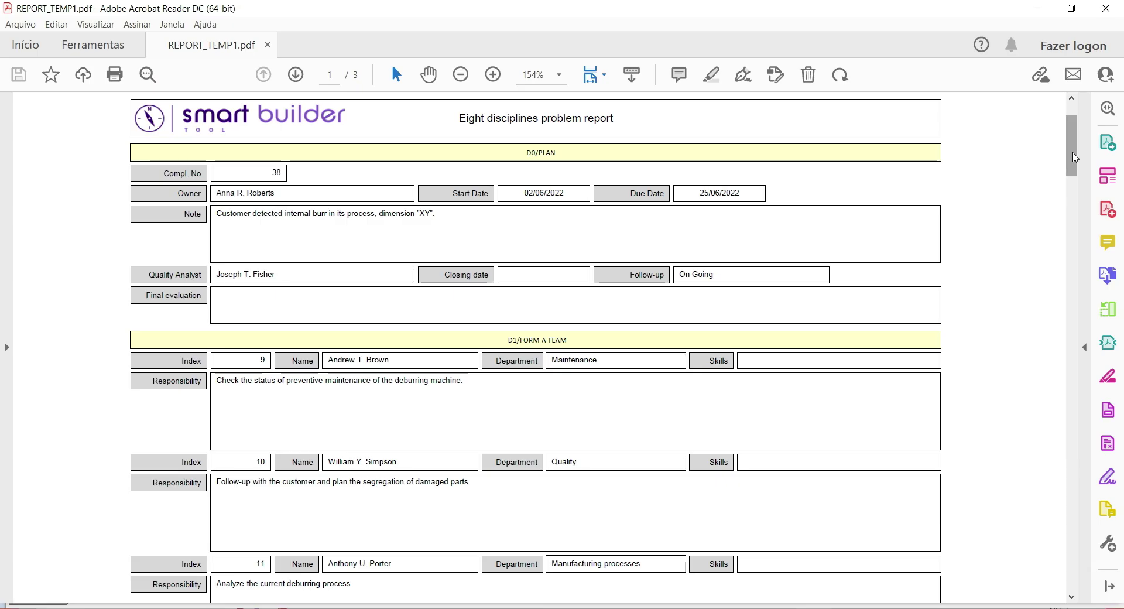
{"action": "left_click_drag", "start_coordinate": [1075, 157], "coordinate": [1067, 186]}
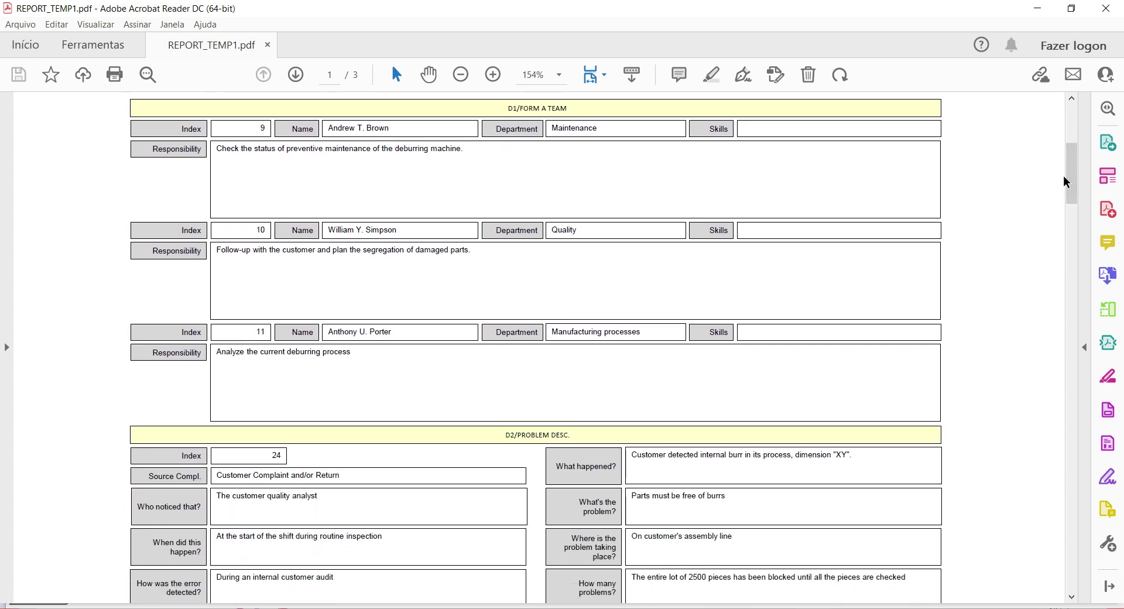
{"action": "left_click", "coordinate": [1107, 8]}
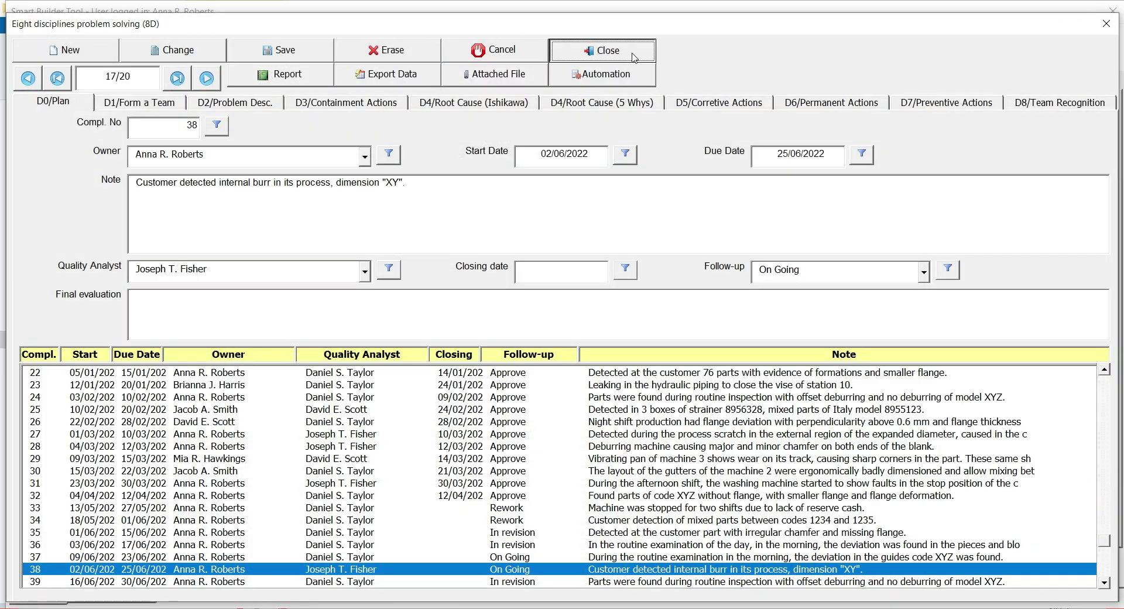
Close the 8D form and browse the Quality System dashboard's delayed actions from complaint 34
{"action": "left_click", "coordinate": [603, 51]}
{"action": "left_click", "coordinate": [134, 595]}
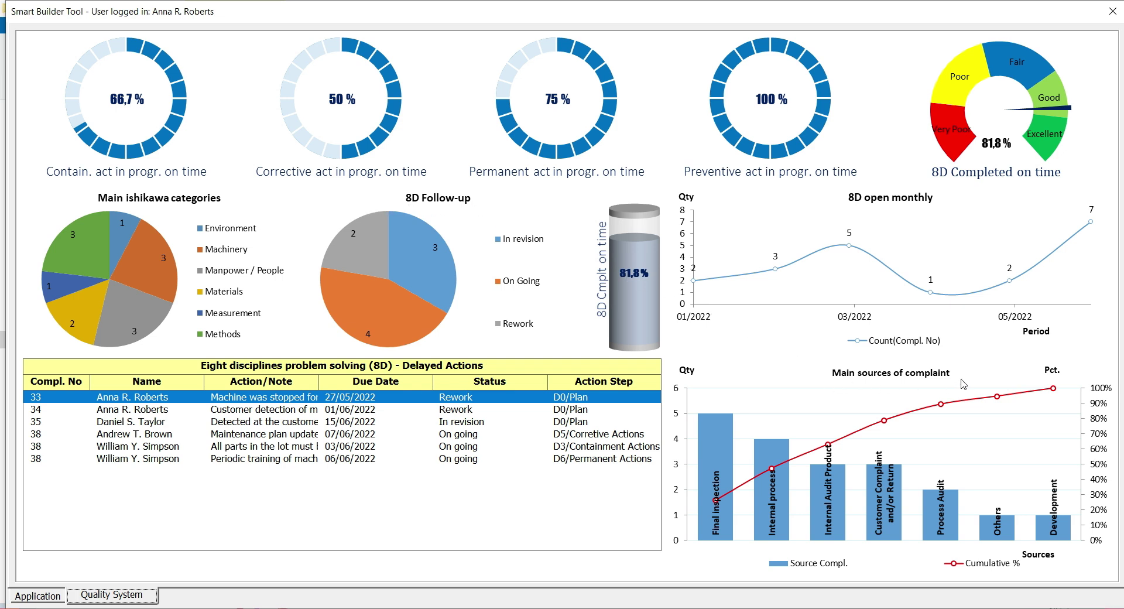
{"action": "left_click", "coordinate": [466, 413]}
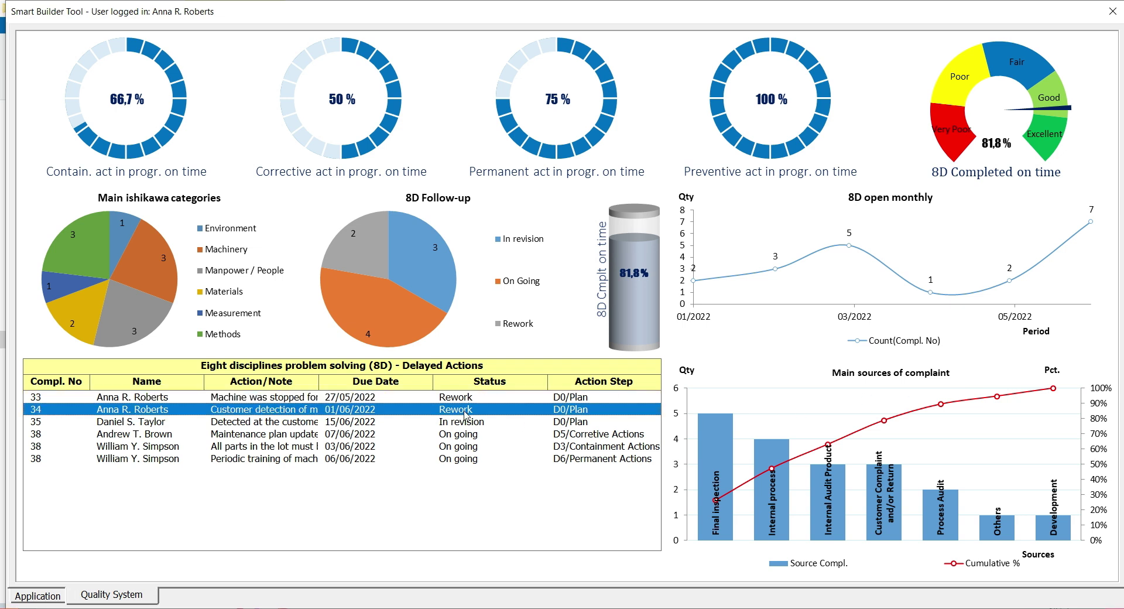
{"action": "key", "text": "Down"}
{"action": "key", "text": "Down"}
{"action": "key", "text": "Down"}
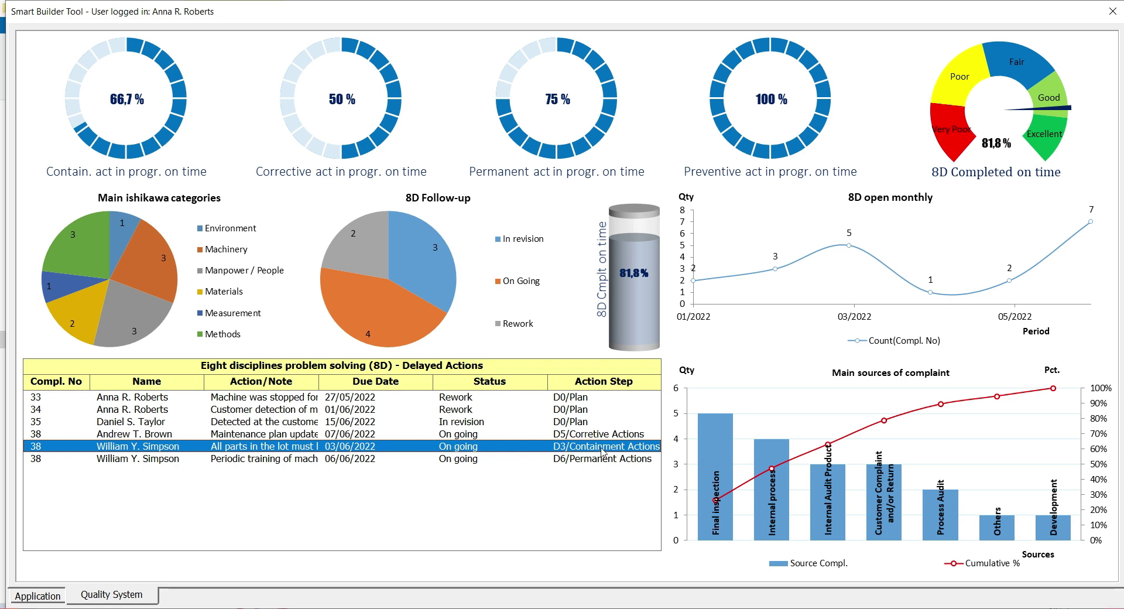
{"action": "double_click", "coordinate": [483, 451]}
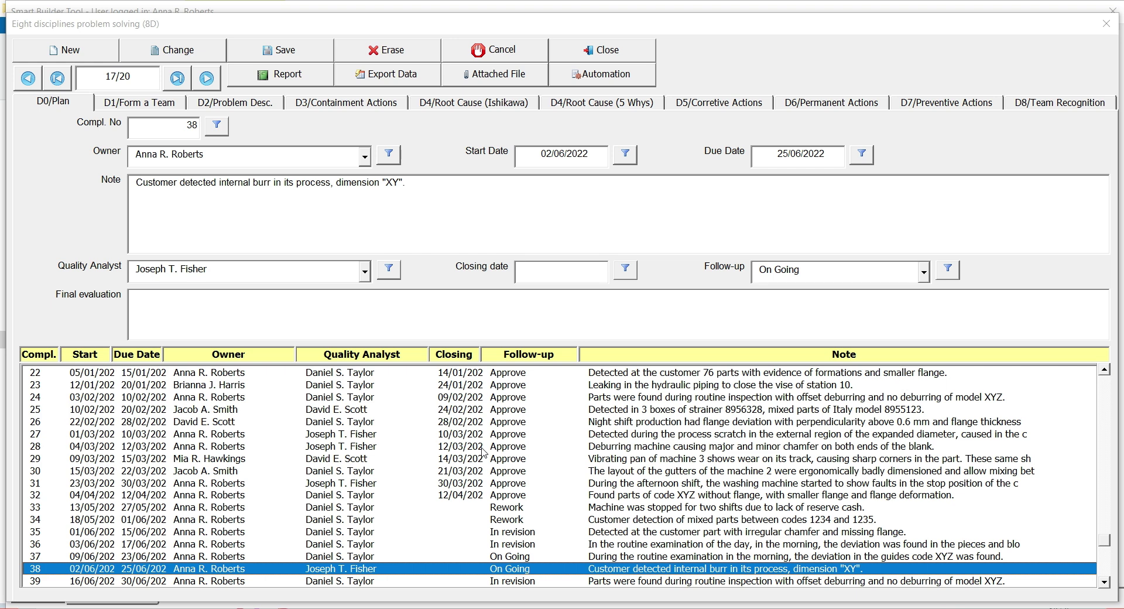
{"action": "left_click", "coordinate": [376, 106]}
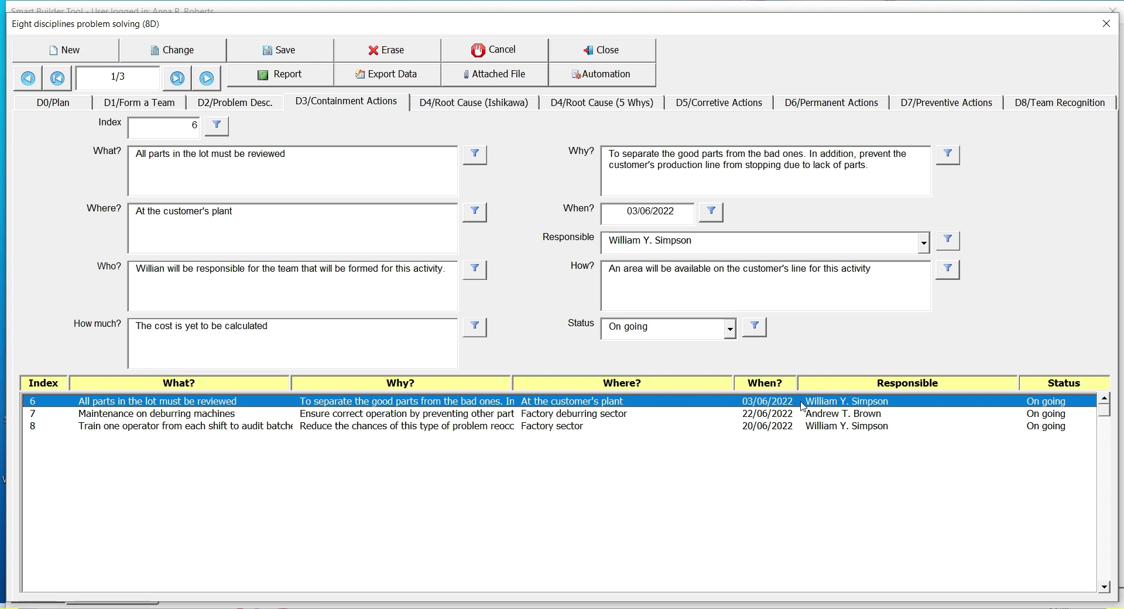
{"action": "left_click", "coordinate": [583, 52]}
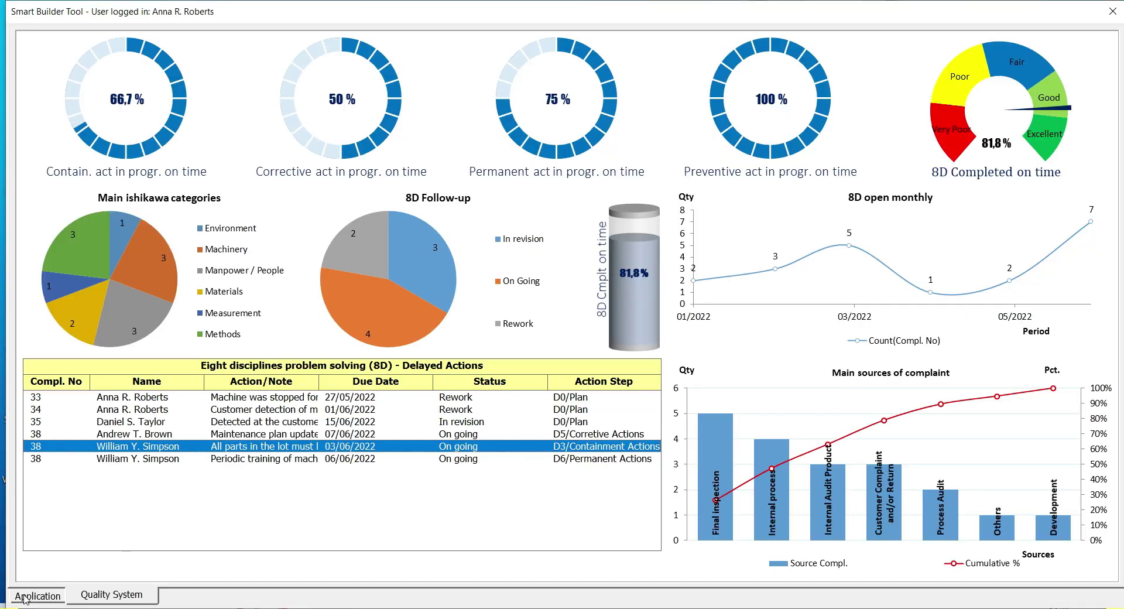
Return to the application's main page and log in as admin
{"action": "left_click", "coordinate": [24, 597]}
{"action": "left_click", "coordinate": [56, 54]}
{"action": "type", "text": "admin"}
{"action": "key", "text": "Return"}
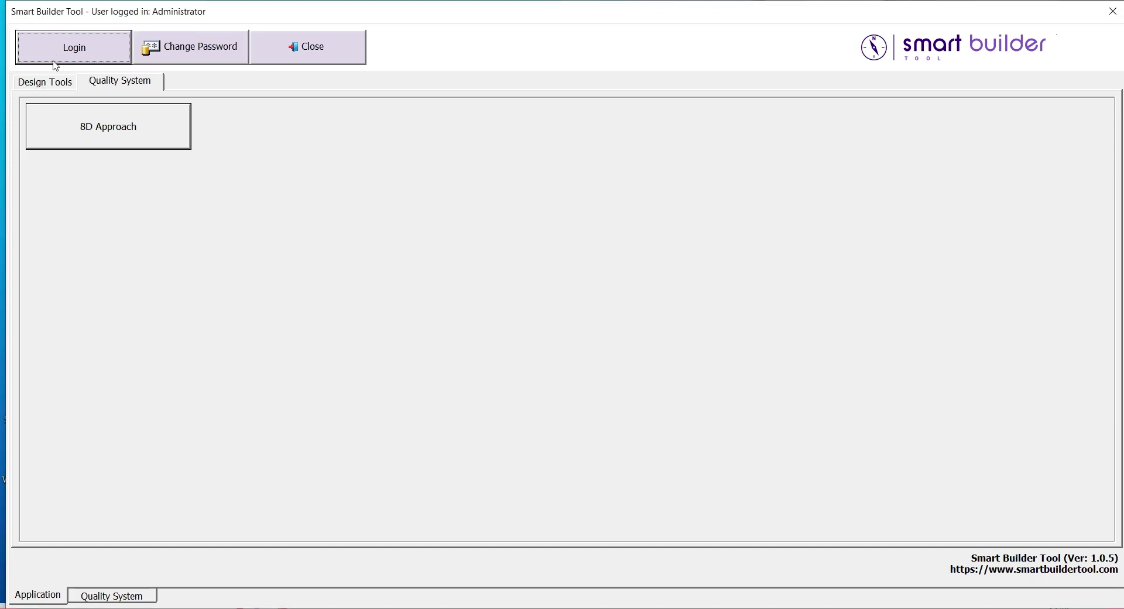
In Screen Design, review the 8D screen's title settings, pages, and D0/Plan field layout
{"action": "left_click", "coordinate": [55, 85]}
{"action": "left_click", "coordinate": [97, 176]}
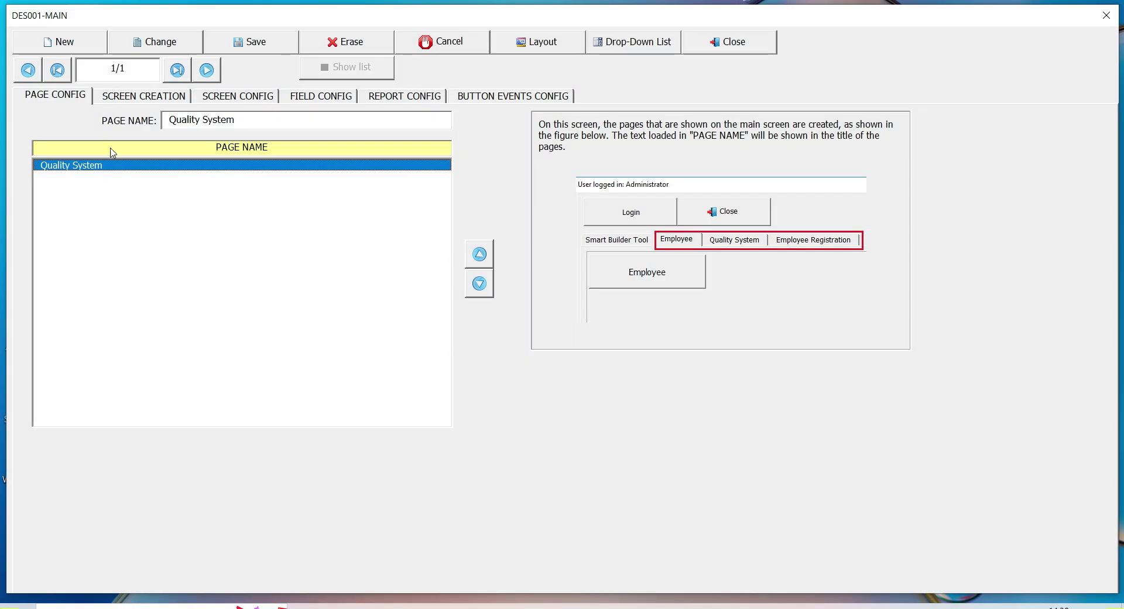
{"action": "left_click", "coordinate": [137, 100]}
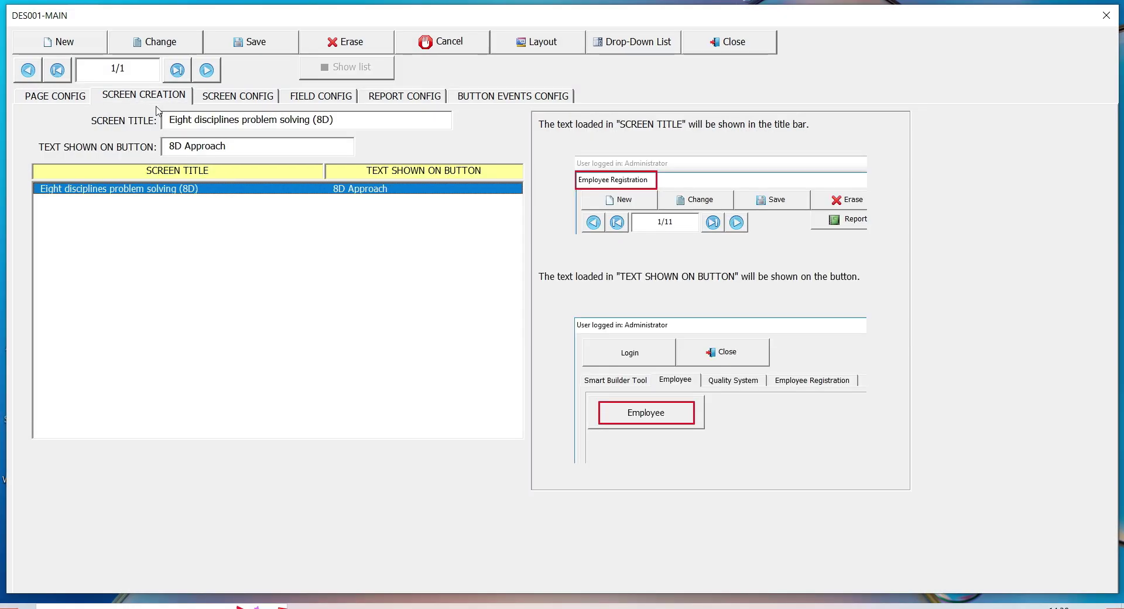
{"action": "left_click", "coordinate": [237, 97]}
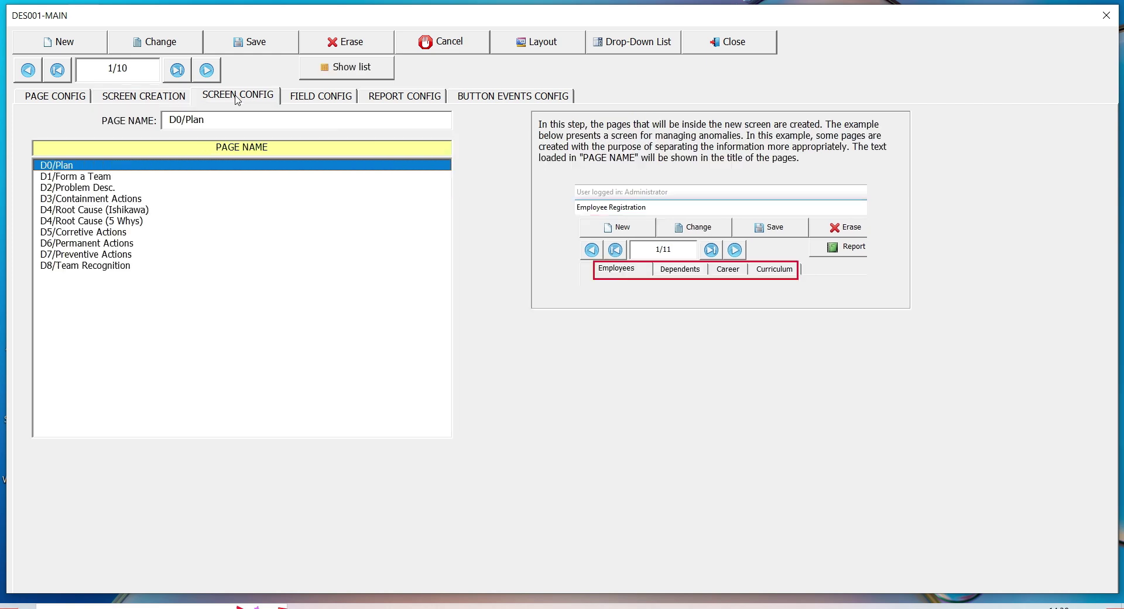
{"action": "left_click", "coordinate": [305, 102]}
{"action": "left_click", "coordinate": [533, 46]}
{"action": "left_click", "coordinate": [535, 233]}
{"action": "scroll", "coordinate": [536, 234], "scroll_direction": "down", "scroll_amount": 4}
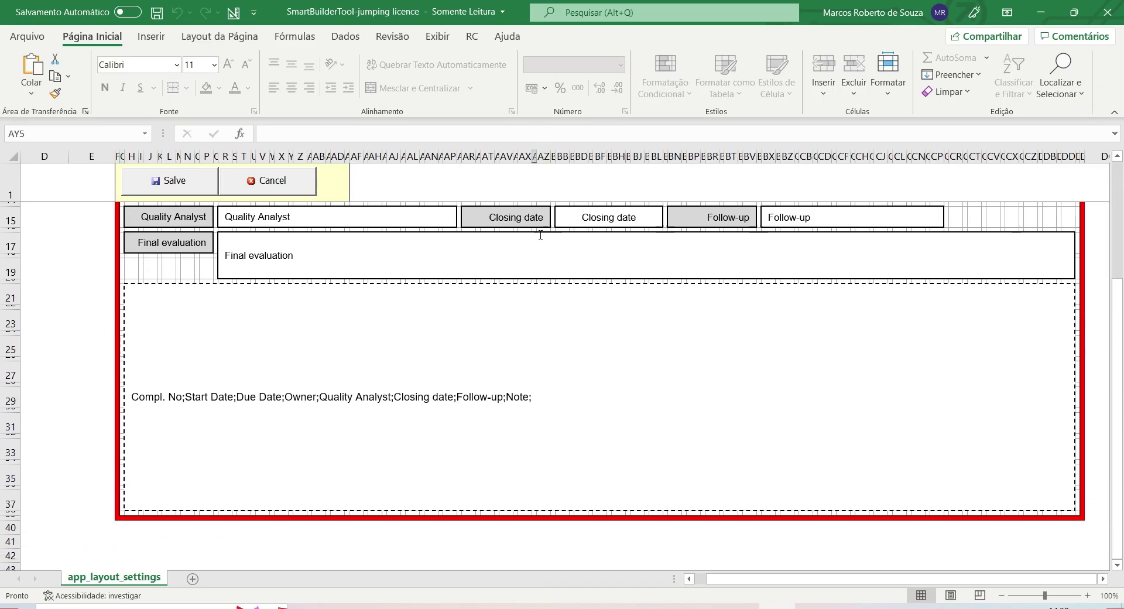
{"action": "scroll", "coordinate": [540, 235], "scroll_direction": "up", "scroll_amount": 4}
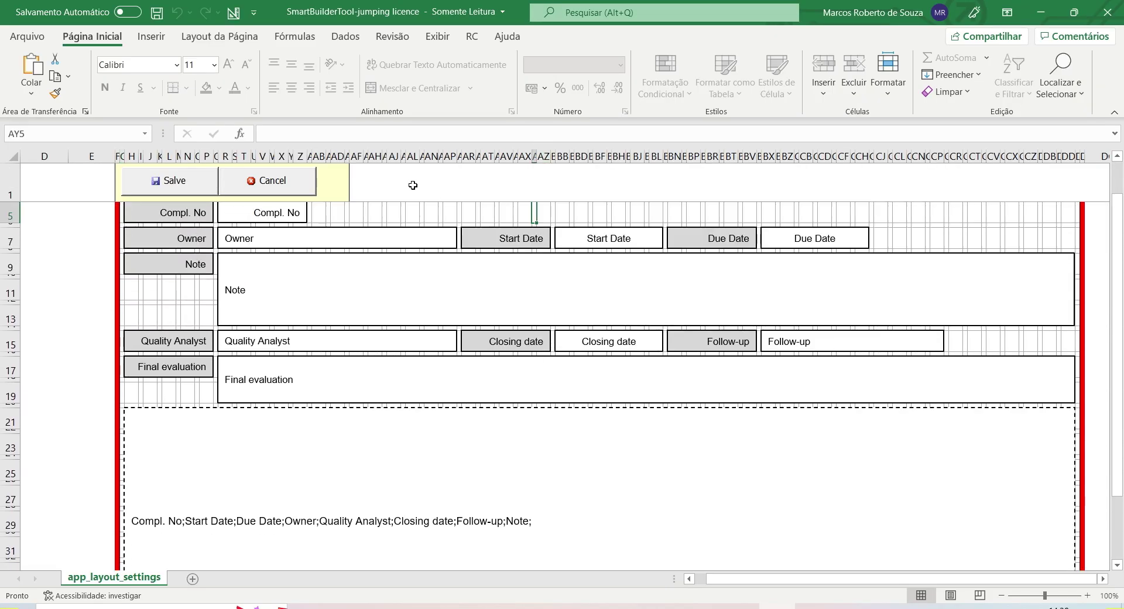
{"action": "left_click", "coordinate": [299, 182]}
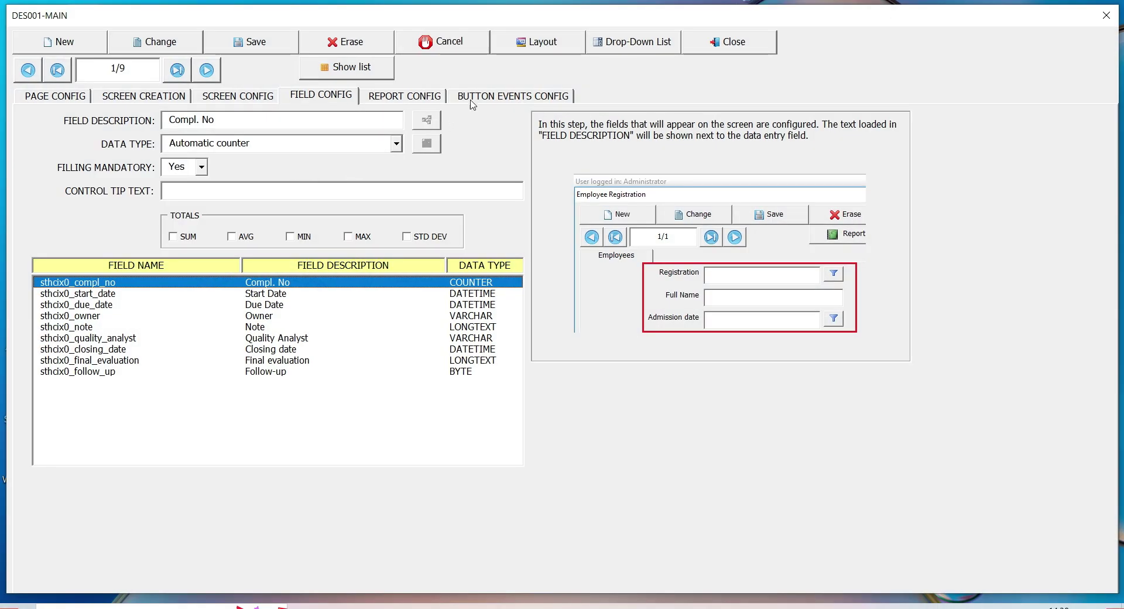
{"action": "left_click", "coordinate": [474, 103]}
{"action": "key", "text": "Down"}
{"action": "key", "text": "Down"}
{"action": "key", "text": "Down"}
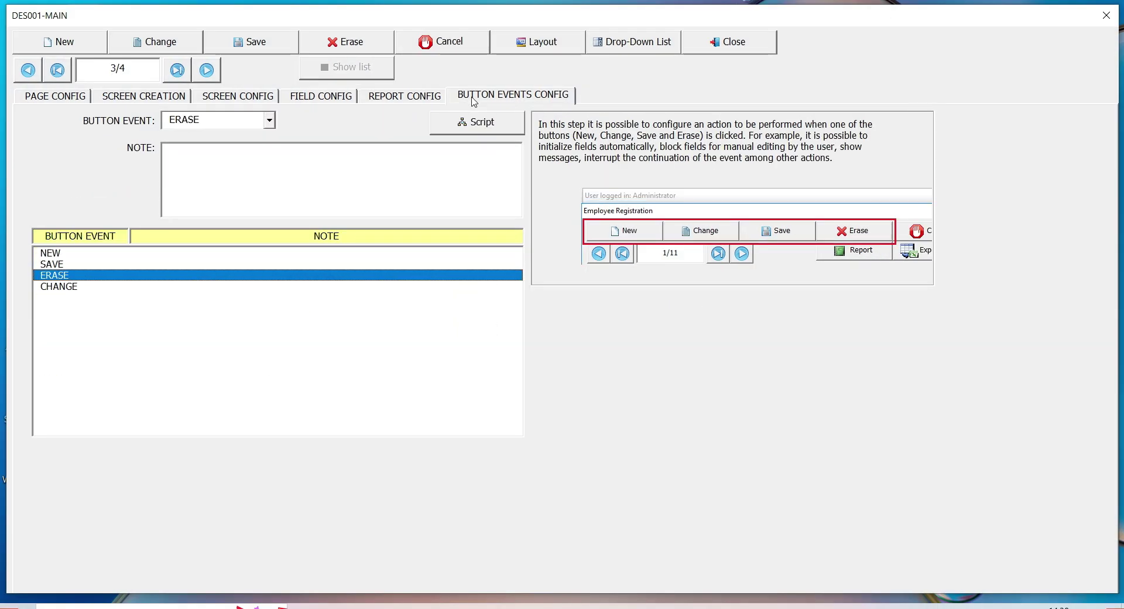
{"action": "left_click", "coordinate": [468, 131]}
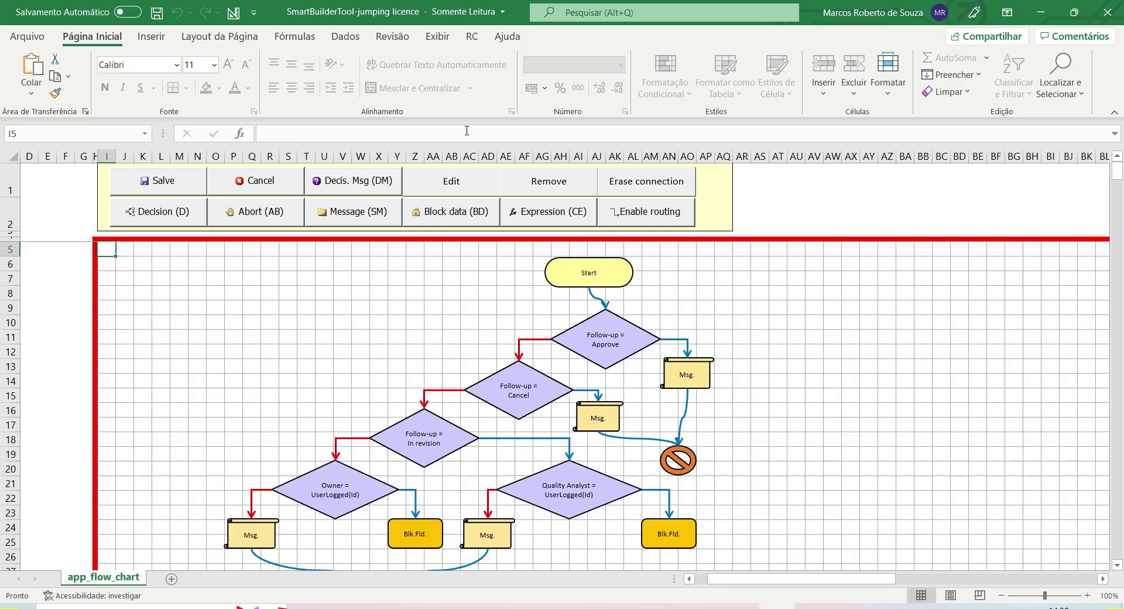
{"action": "scroll", "coordinate": [441, 271], "scroll_direction": "down", "scroll_amount": 2}
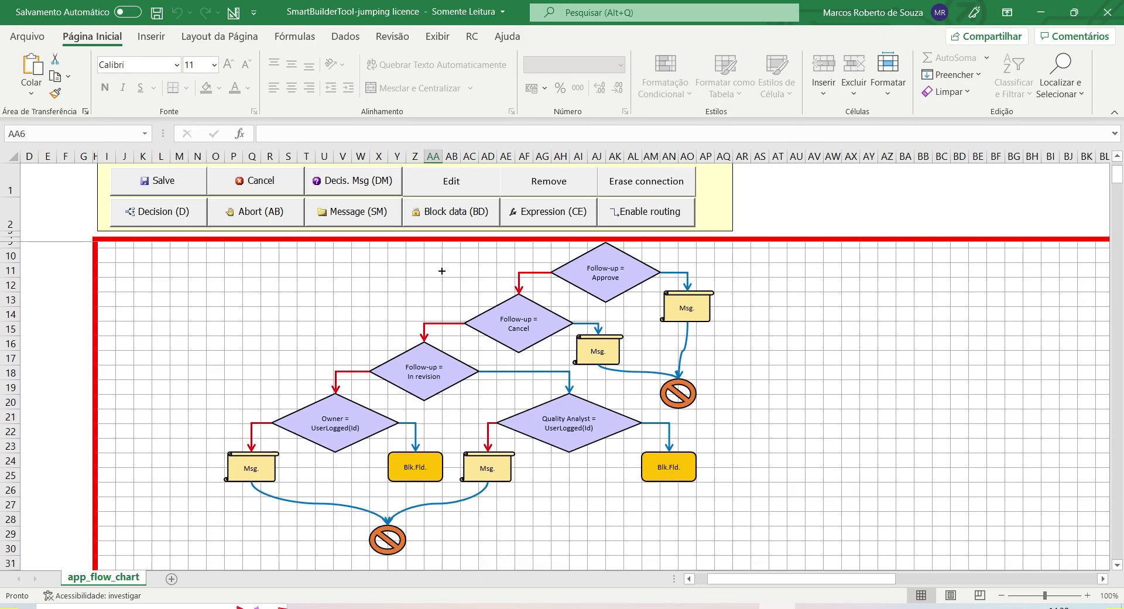
{"action": "scroll", "coordinate": [442, 270], "scroll_direction": "up", "scroll_amount": 2}
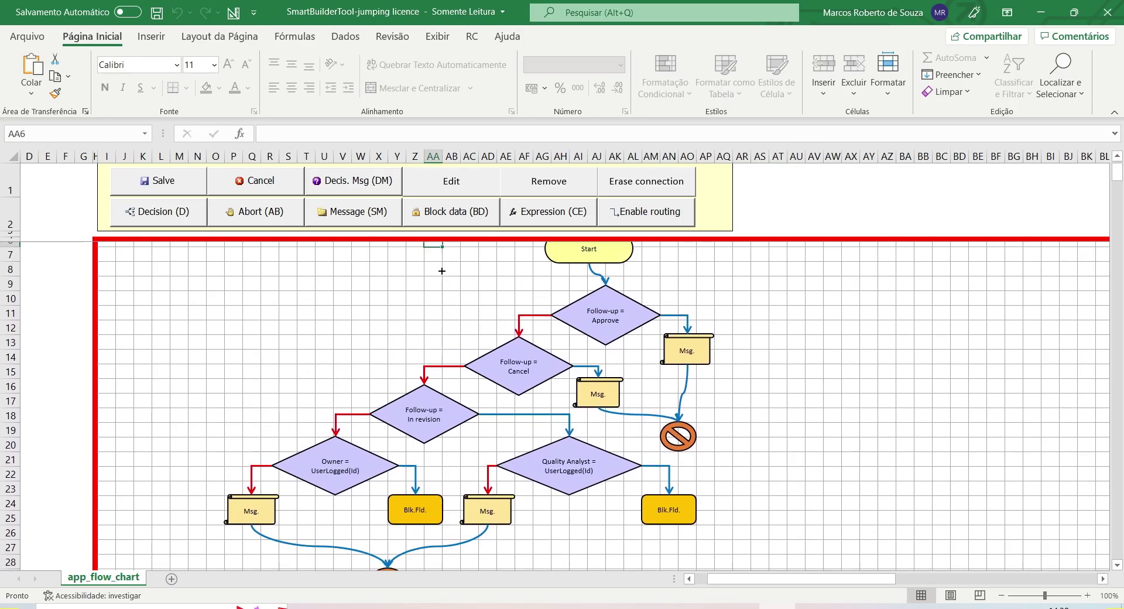
{"action": "left_click", "coordinate": [287, 182]}
{"action": "left_click", "coordinate": [373, 100]}
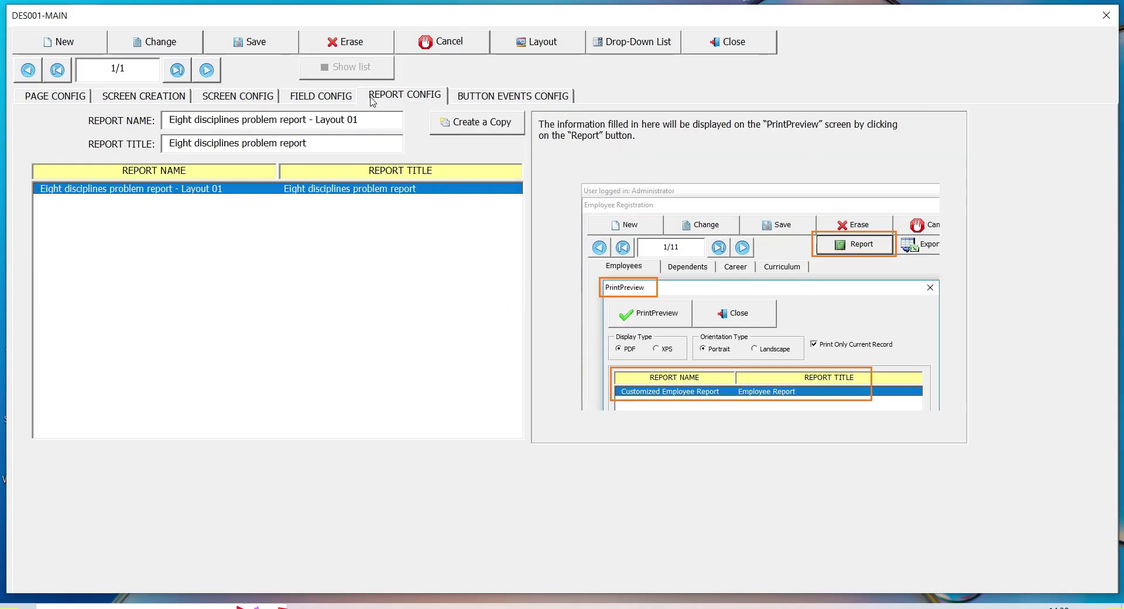
{"action": "left_click", "coordinate": [321, 99]}
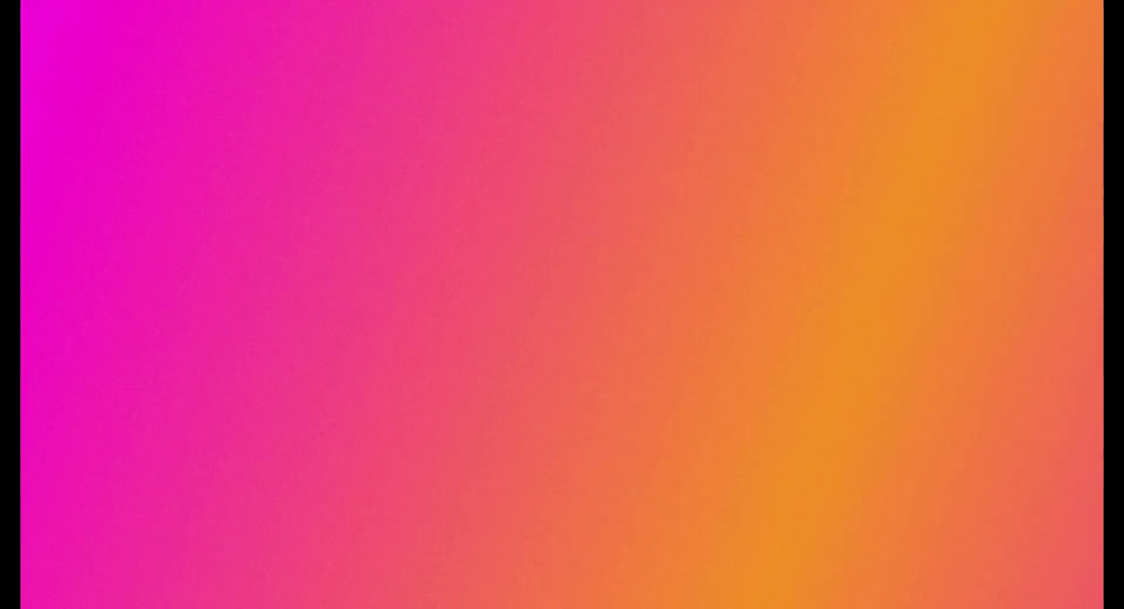